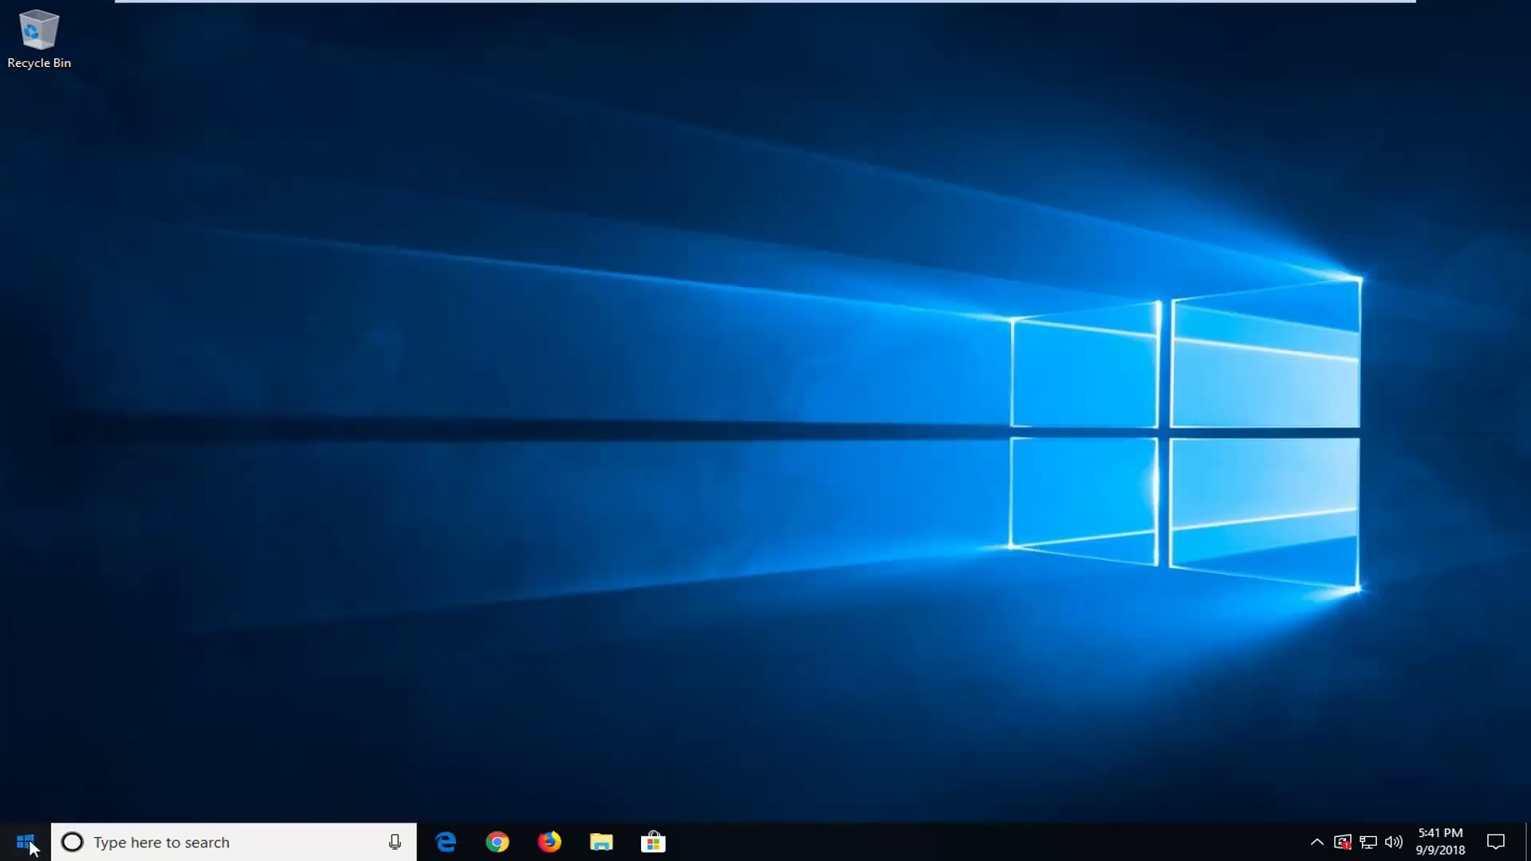
Search the Start menu for regedit, run it as administrator, and approve the UAC prompt.
left_click(29, 843)
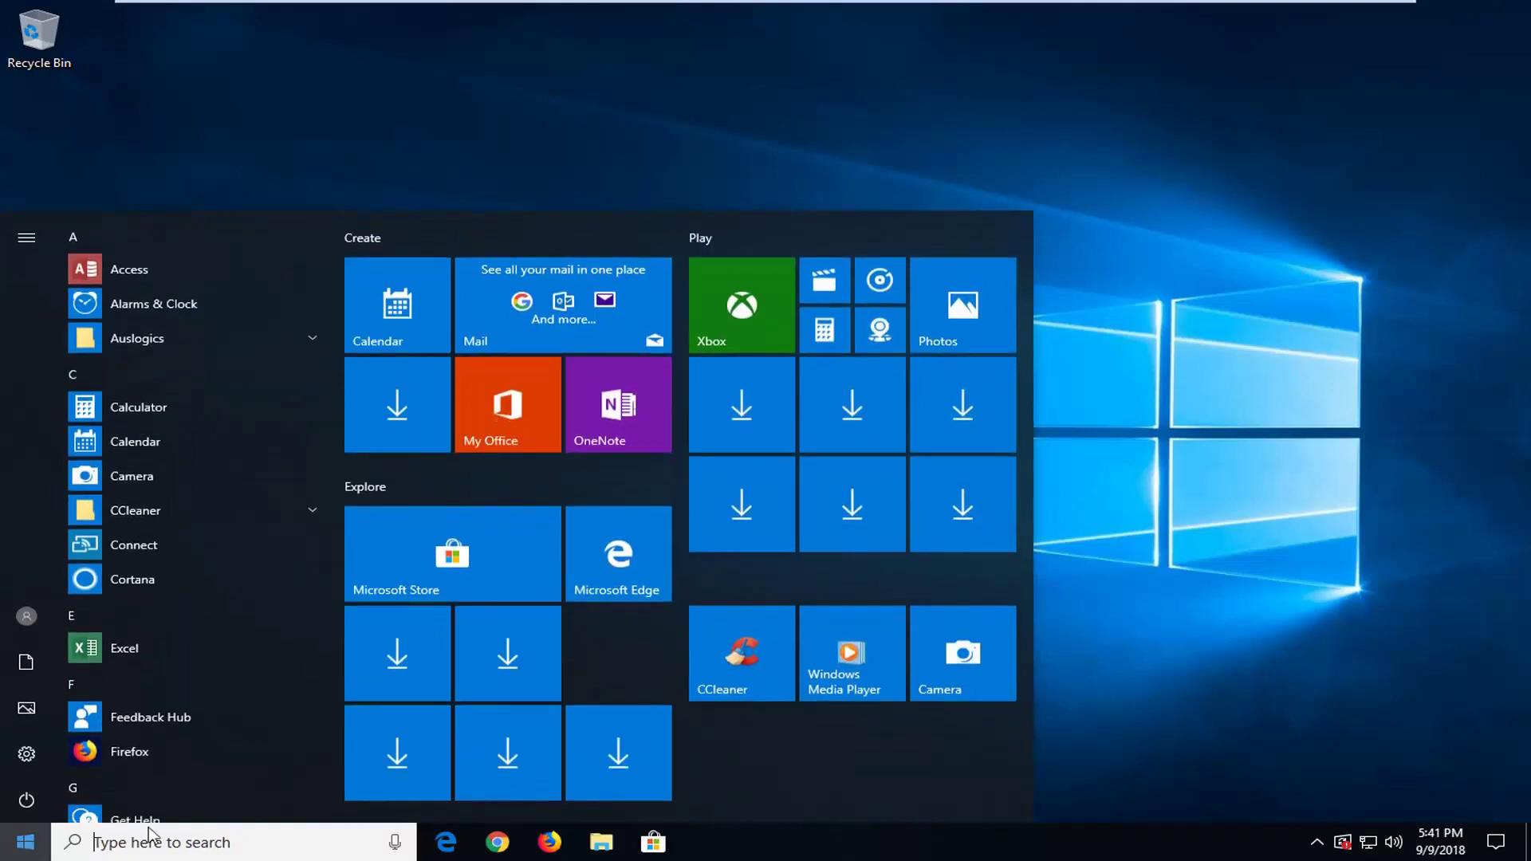
type("regedit")
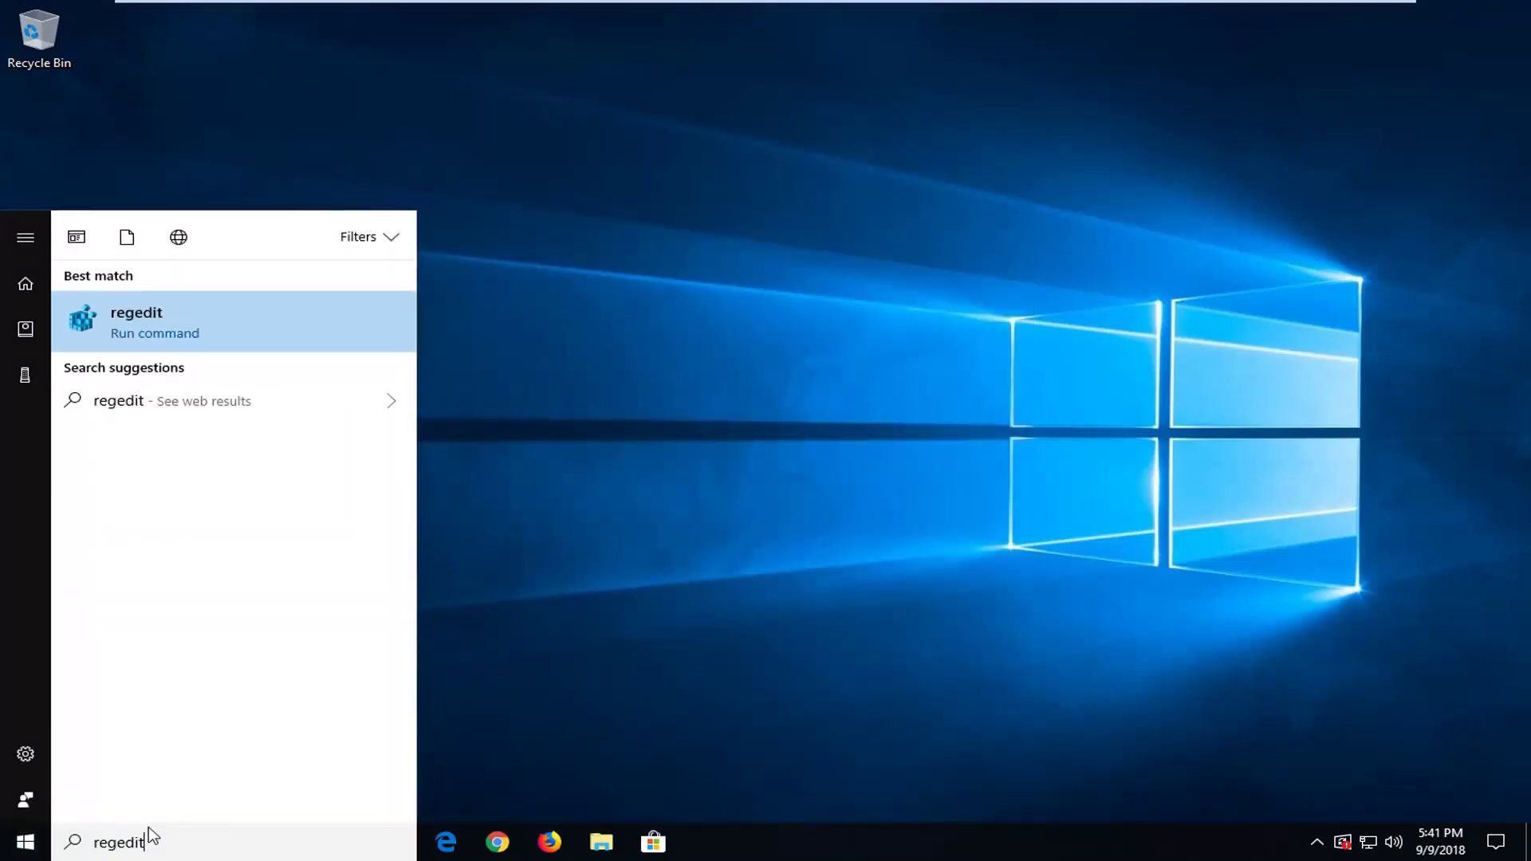
left_click(171, 339)
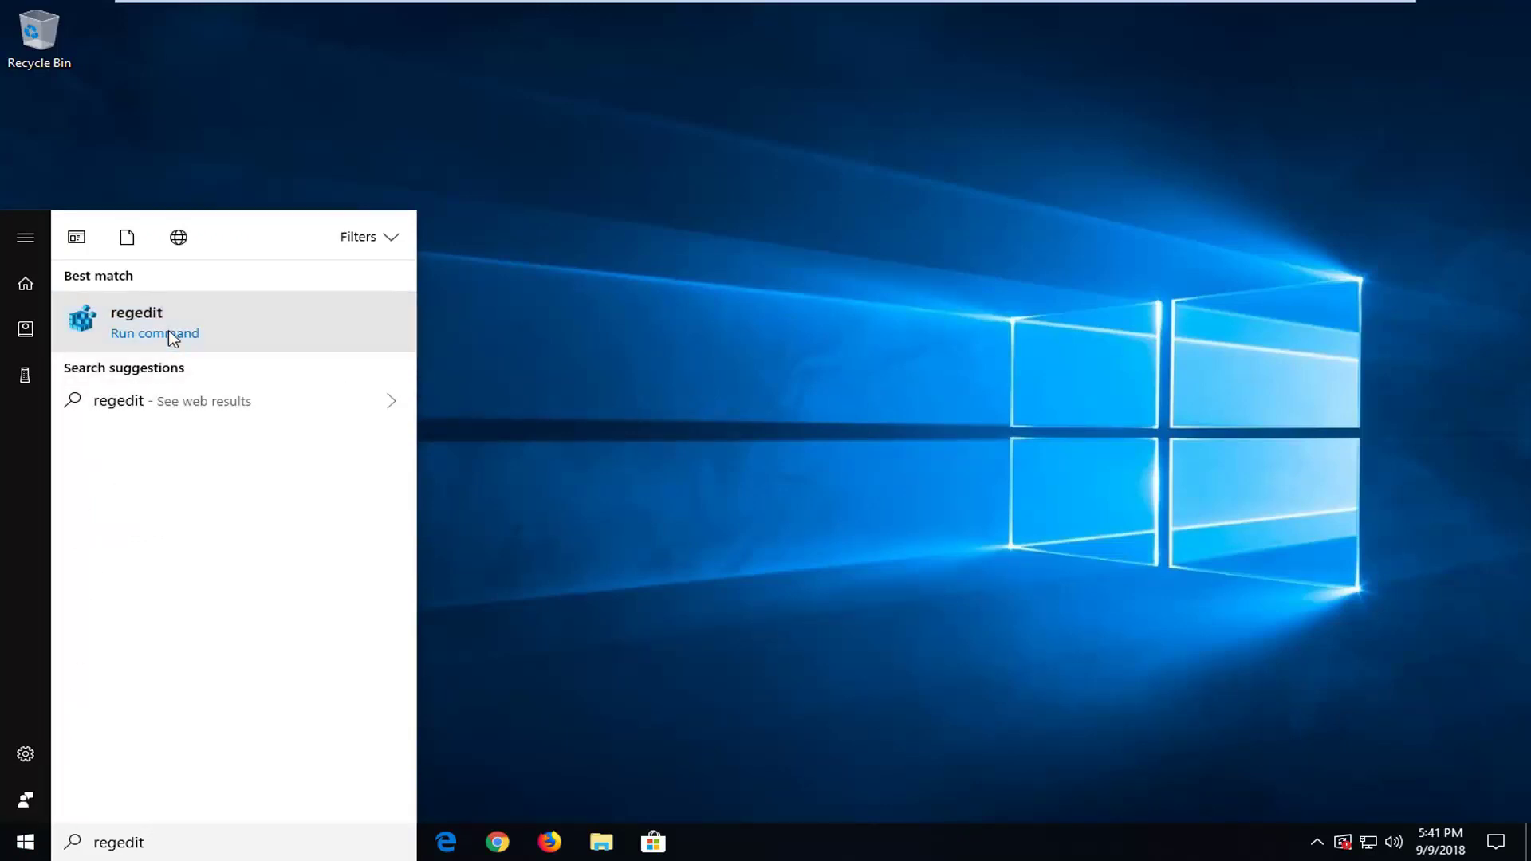
right_click(171, 338)
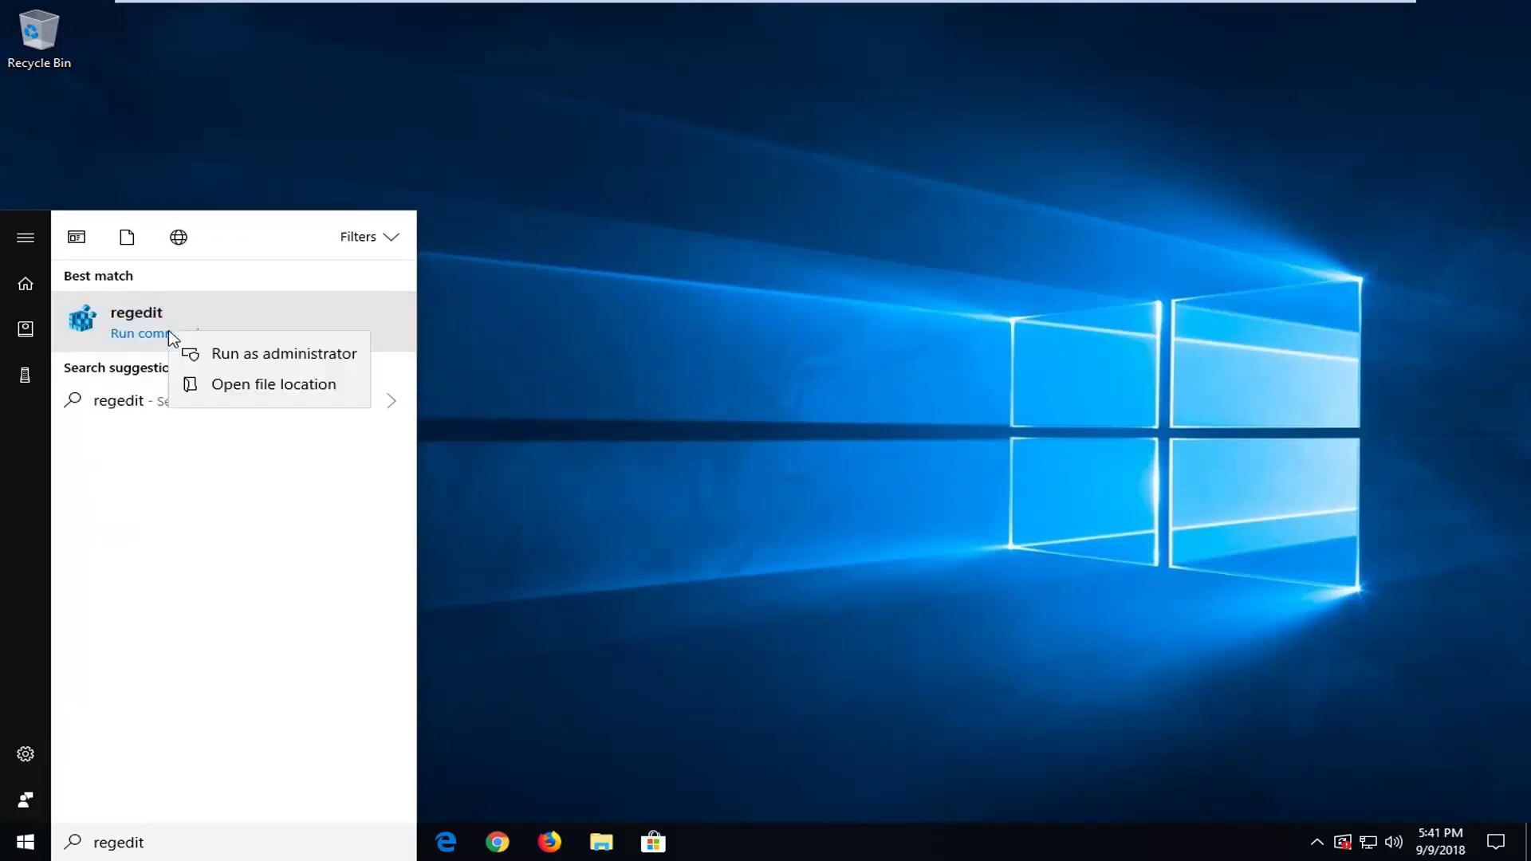
left_click(246, 352)
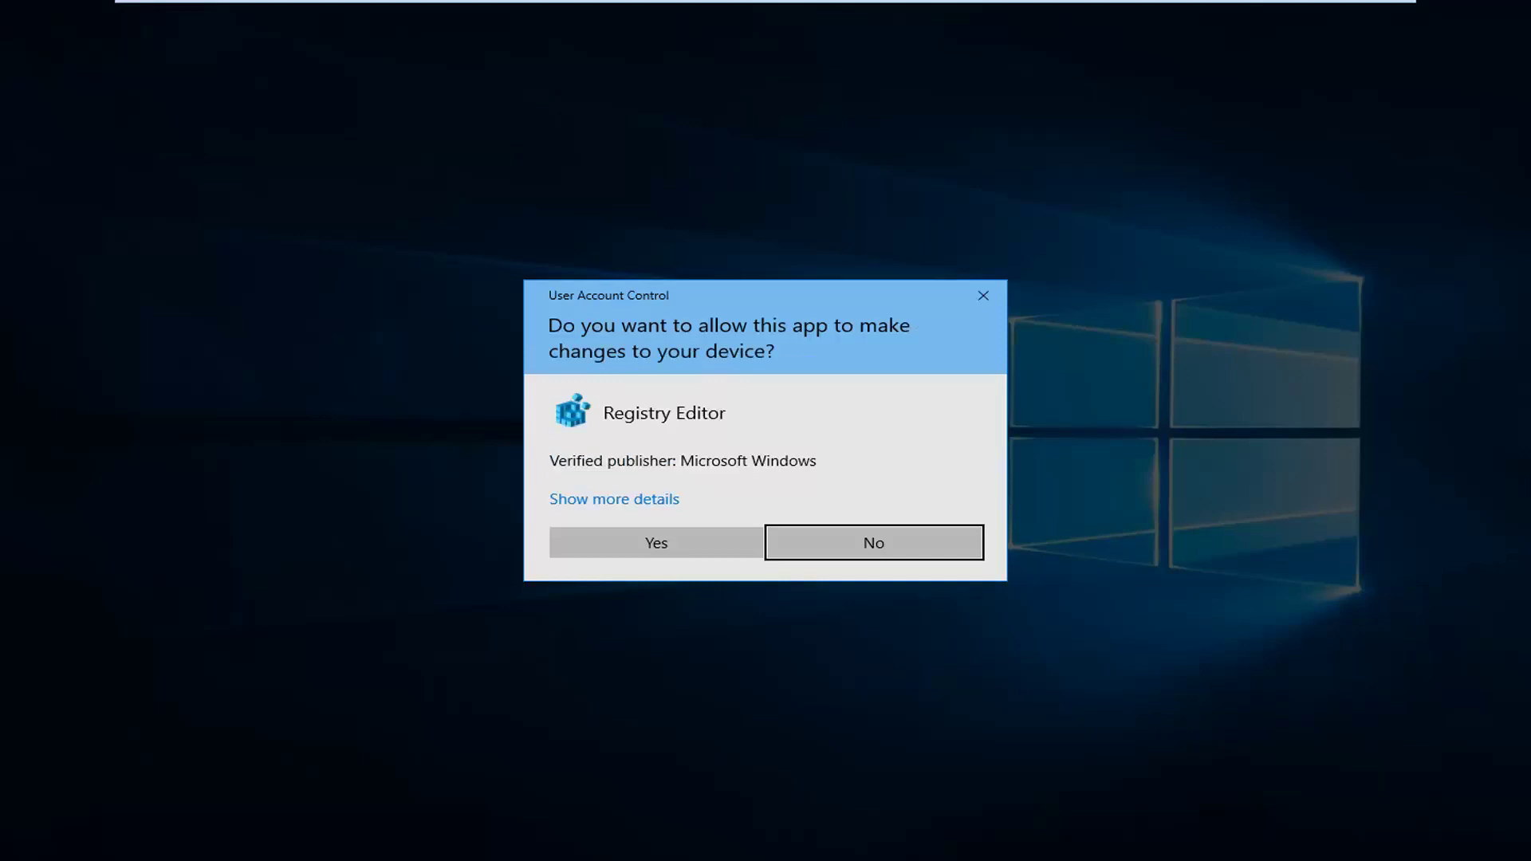
left_click(667, 547)
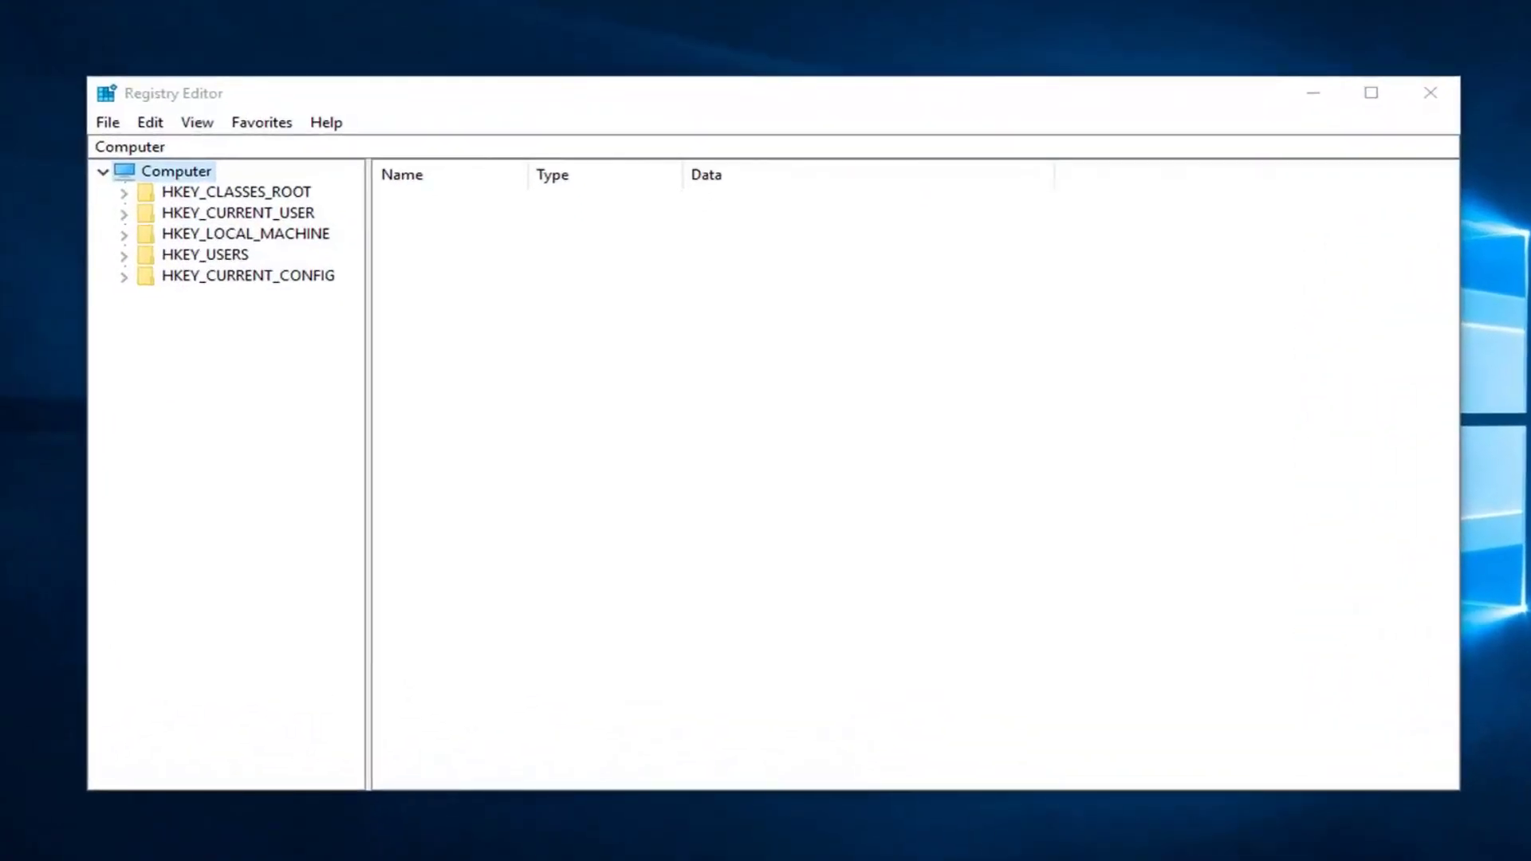
Expand HKEY_LOCAL_MACHINE > SOFTWARE > Microsoft and widen the key tree pane.
left_click(207, 236)
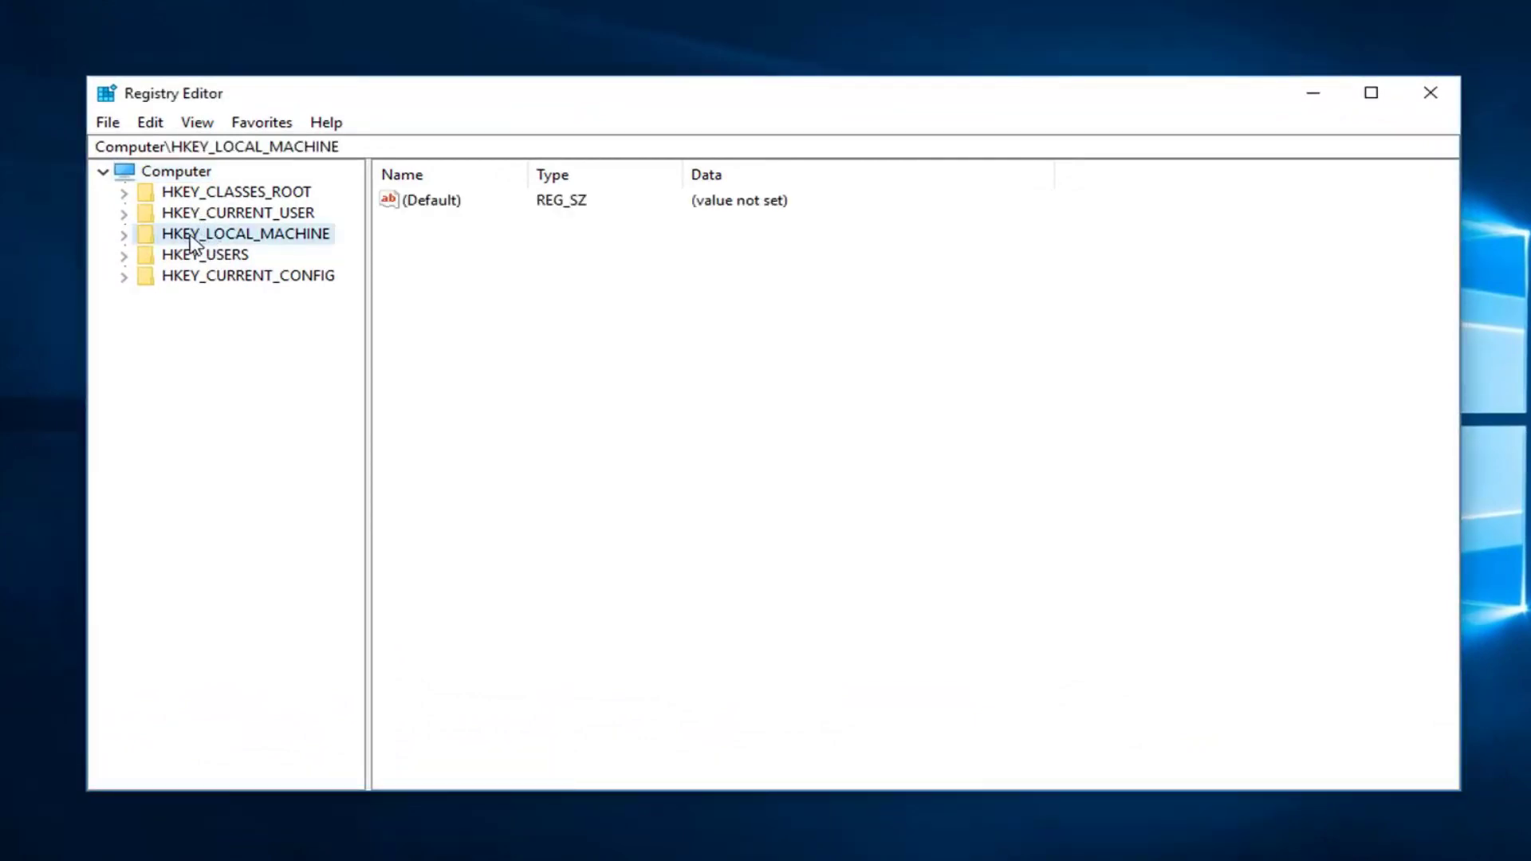
left_click(123, 236)
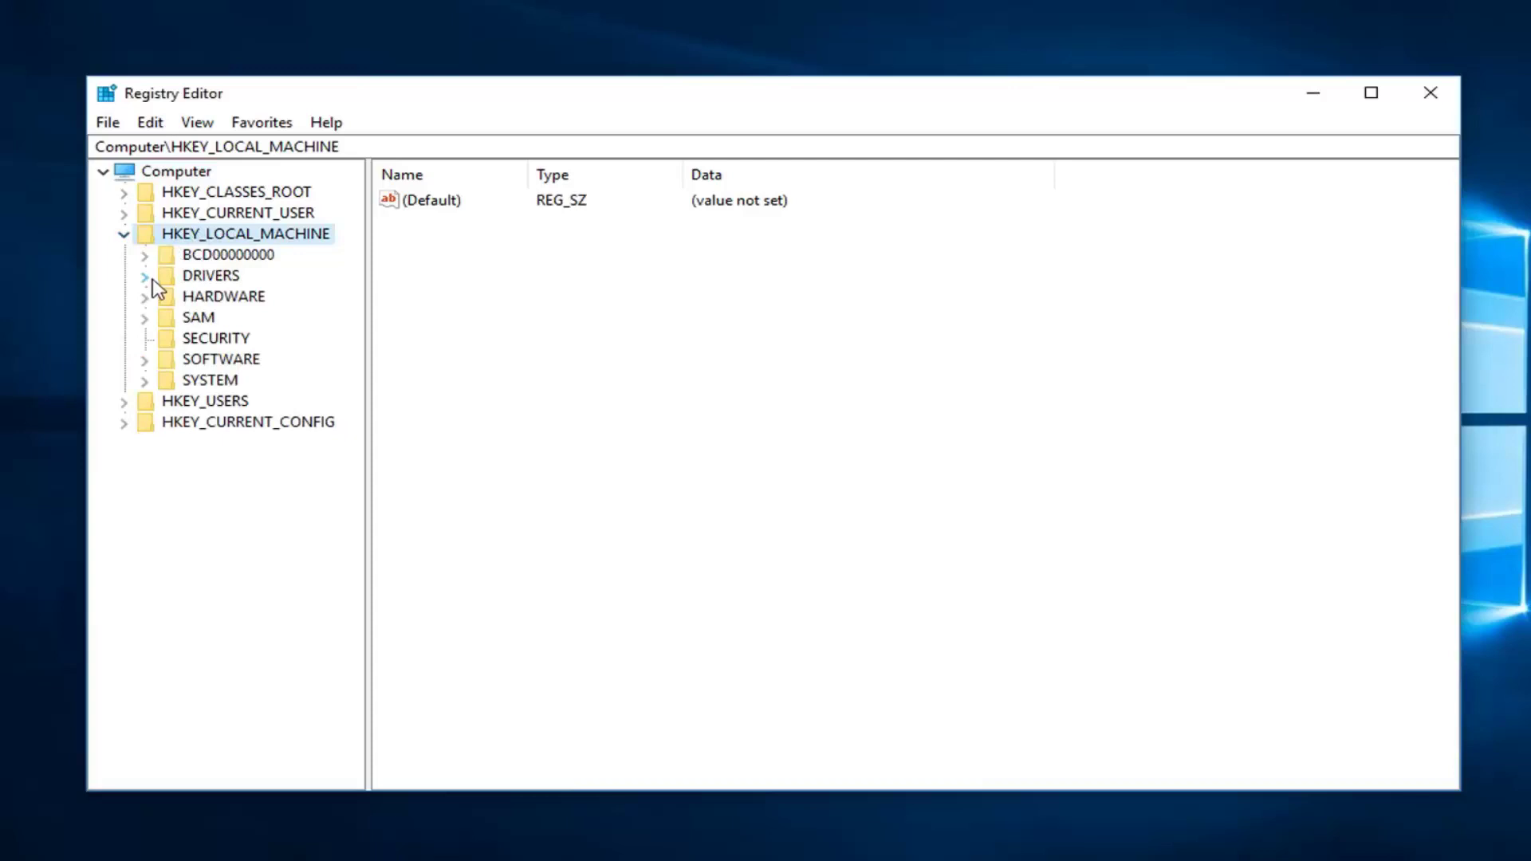
left_click(144, 361)
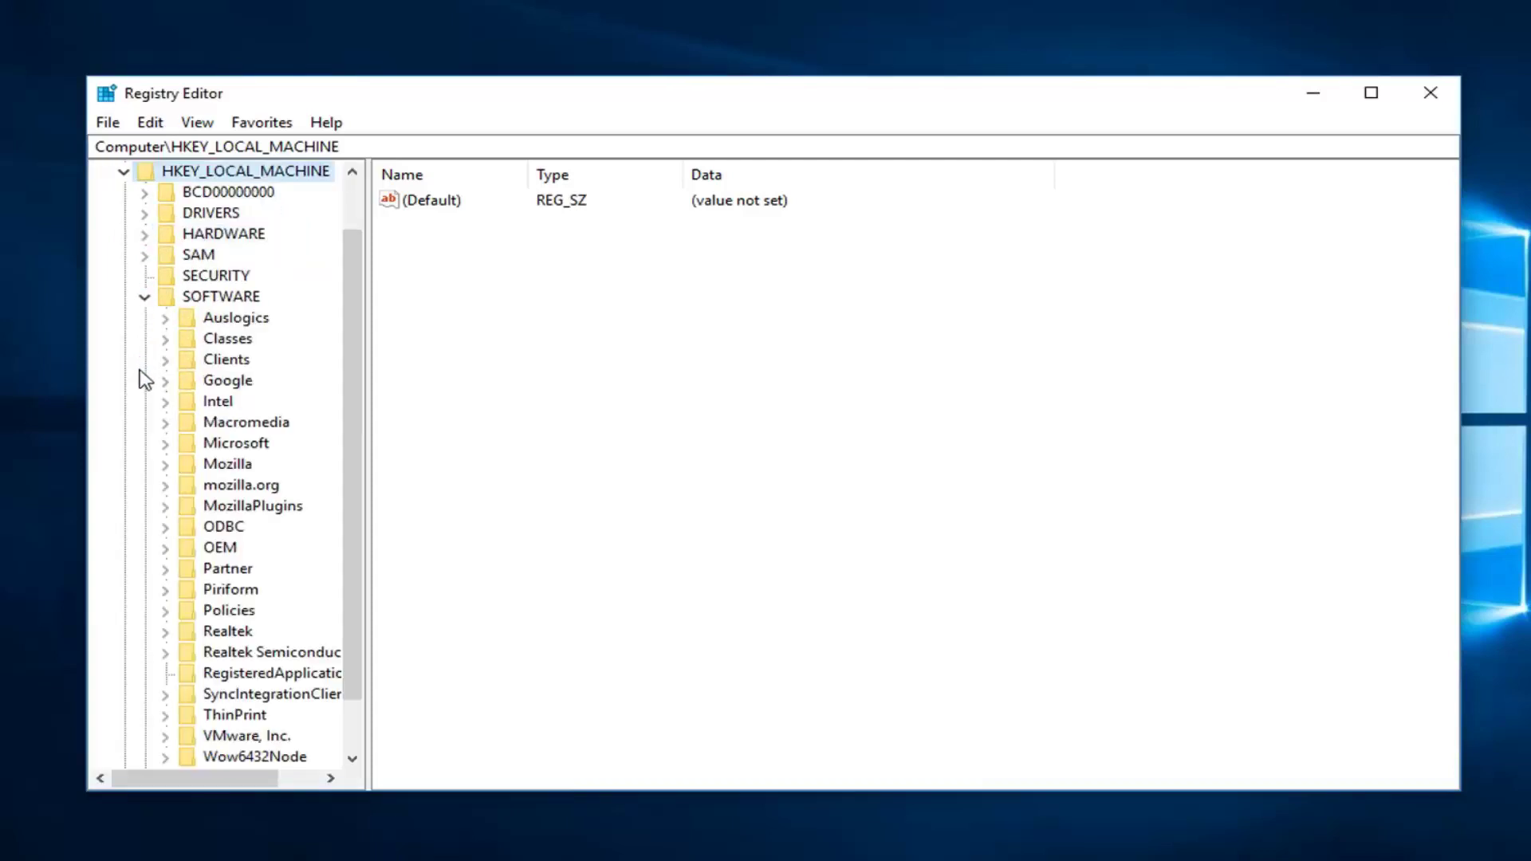
left_click(165, 464)
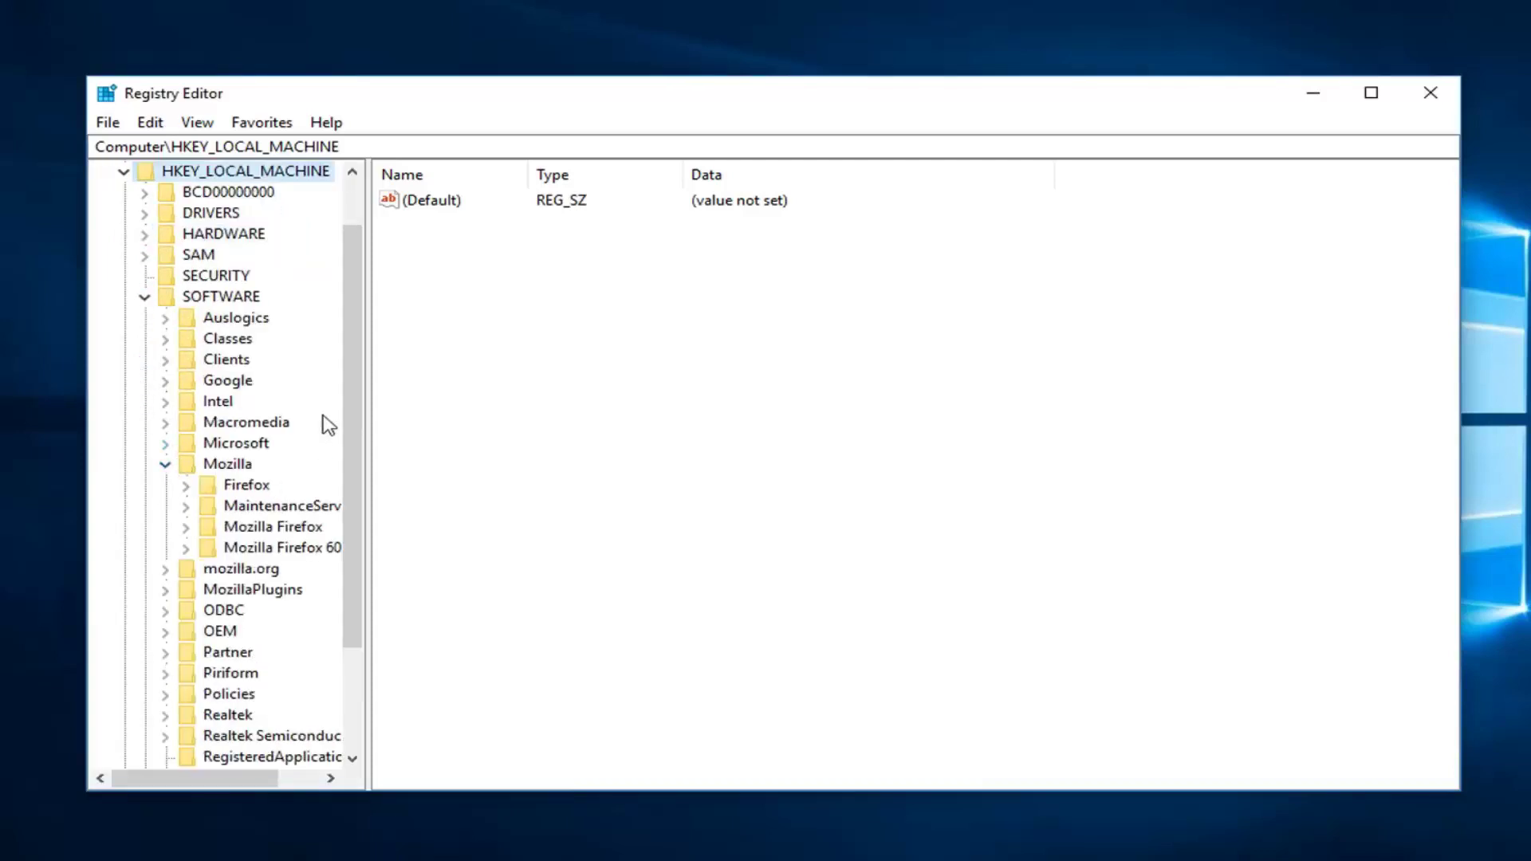
left_click(166, 464)
left_click(166, 445)
left_click_drag(369, 403, 627, 411)
scroll(250, 437, "down", 20)
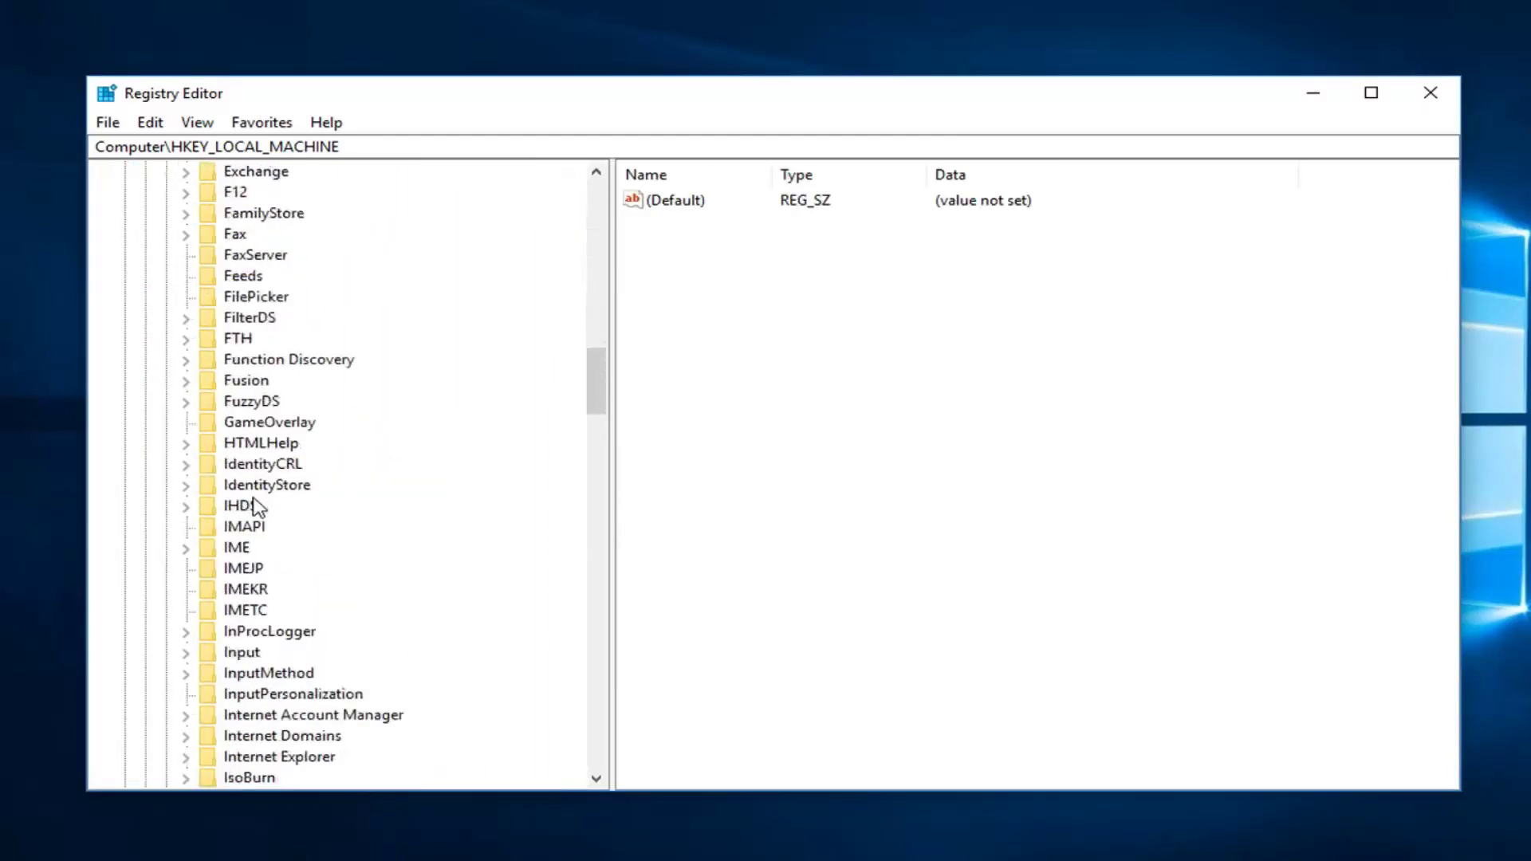
scroll(253, 508, "down", 20)
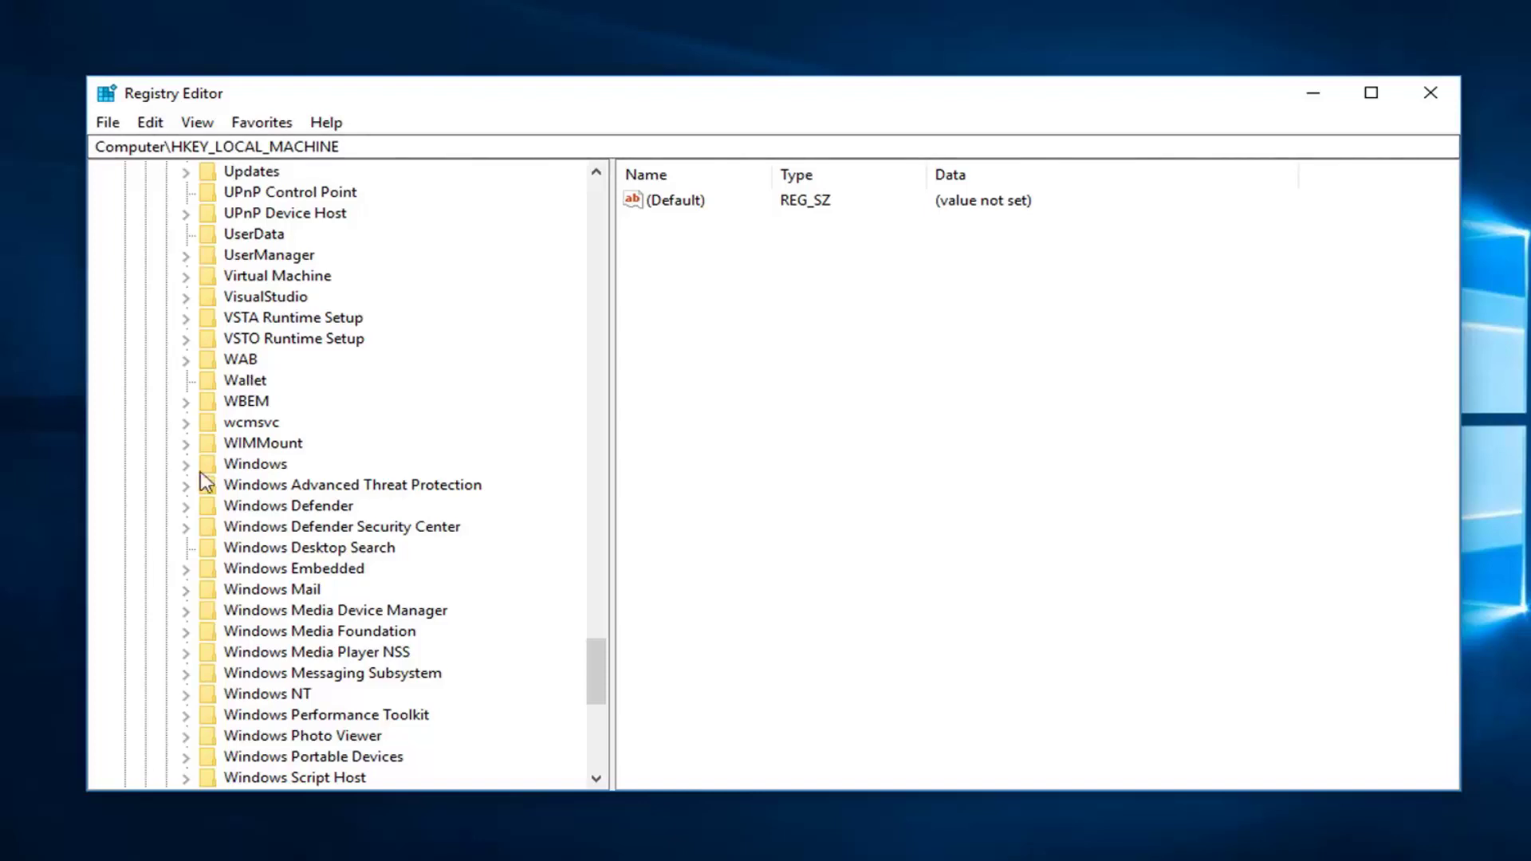
Expand Windows > CurrentVersion and scroll its subkeys down to SideBySide.
left_click(240, 465)
left_click(185, 466)
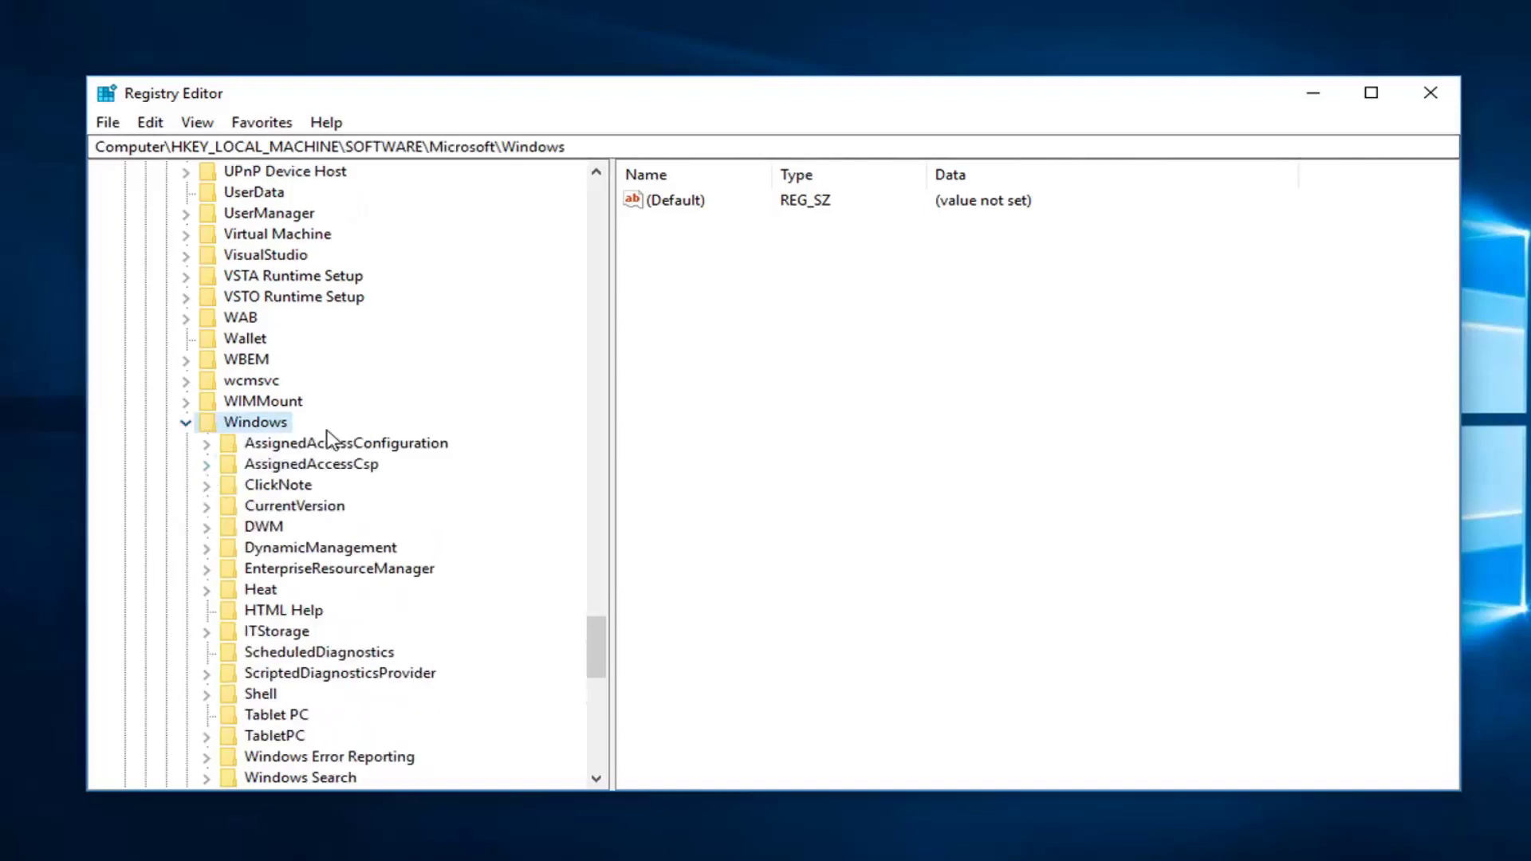
left_click(279, 506)
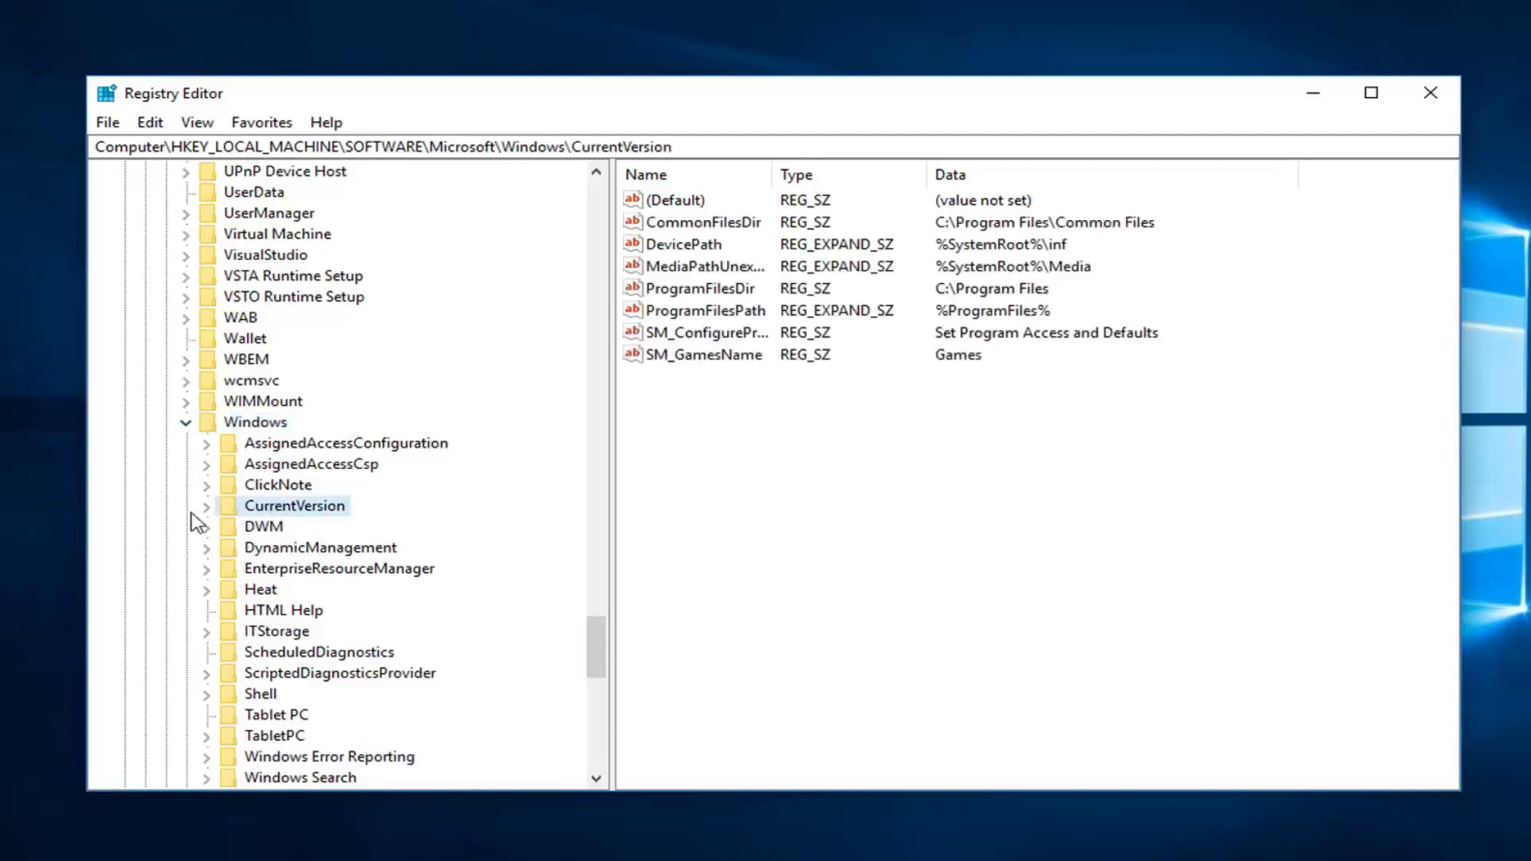
left_click(207, 508)
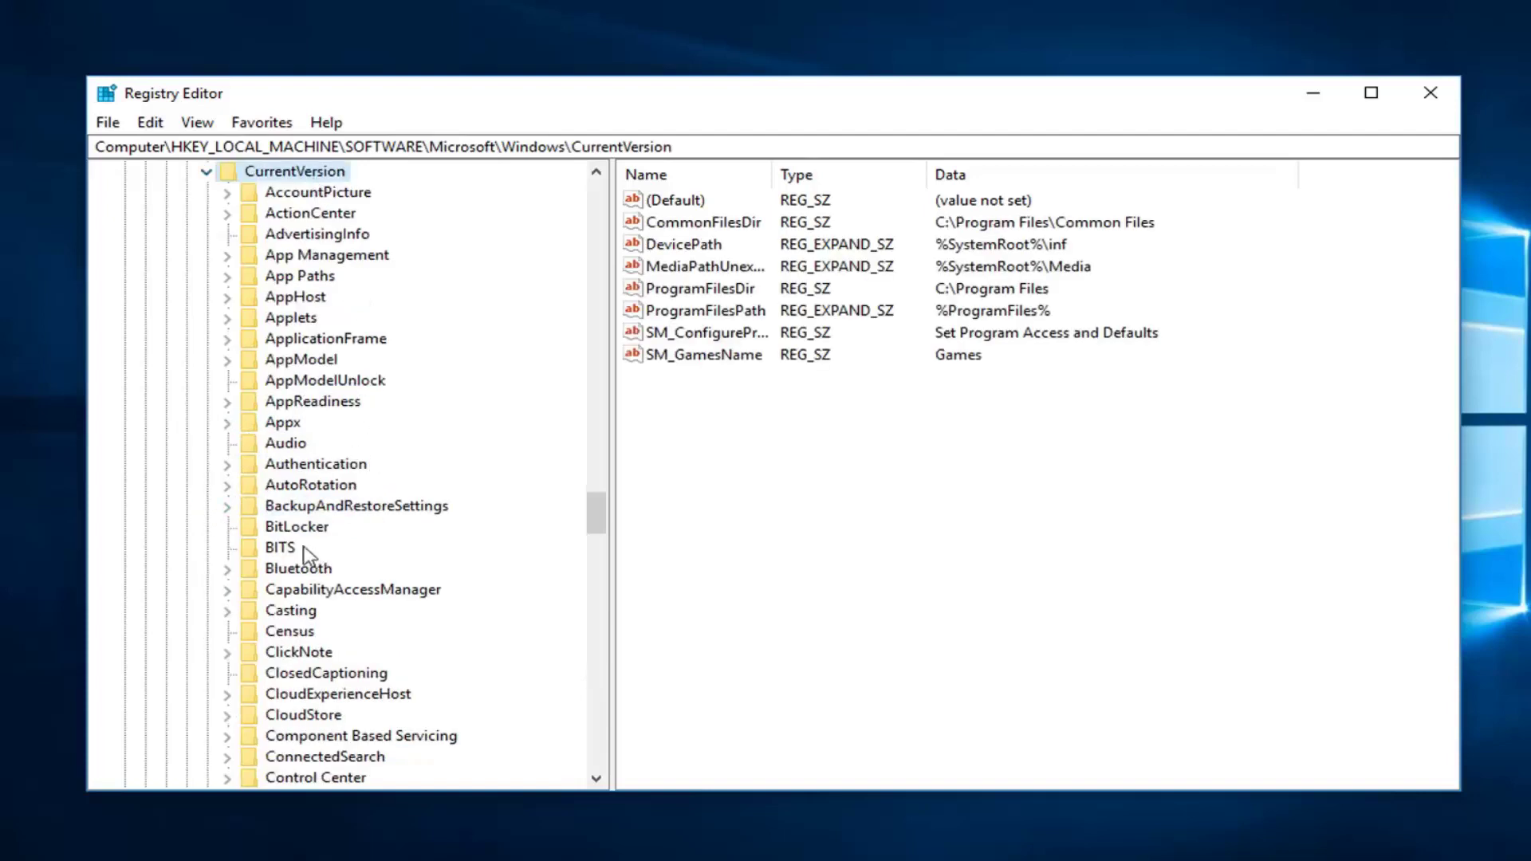
scroll(276, 542, "down", 4)
scroll(275, 544, "down", 16)
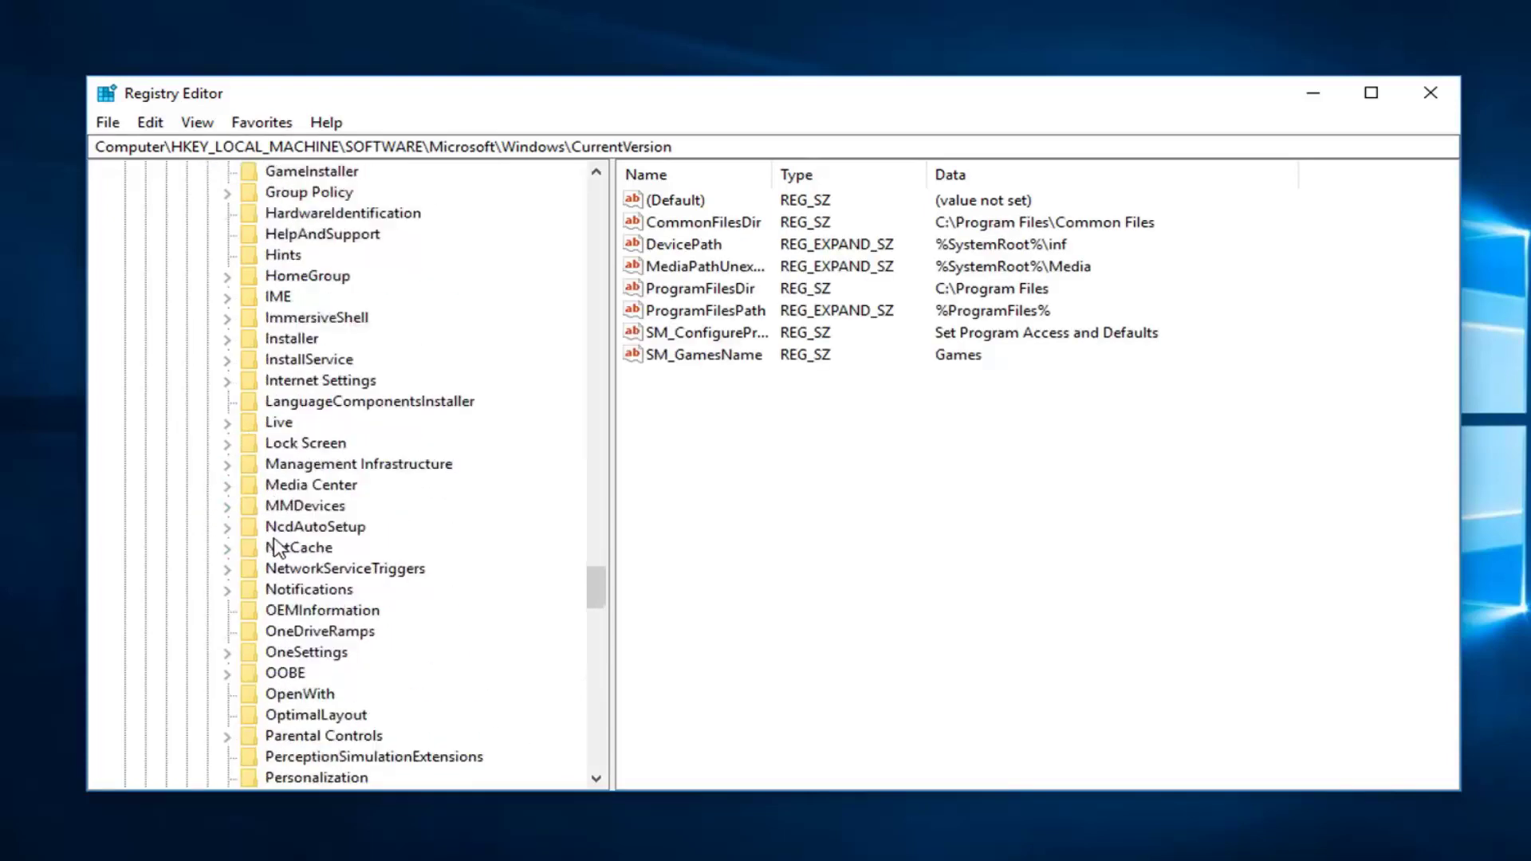
scroll(276, 547, "down", 8)
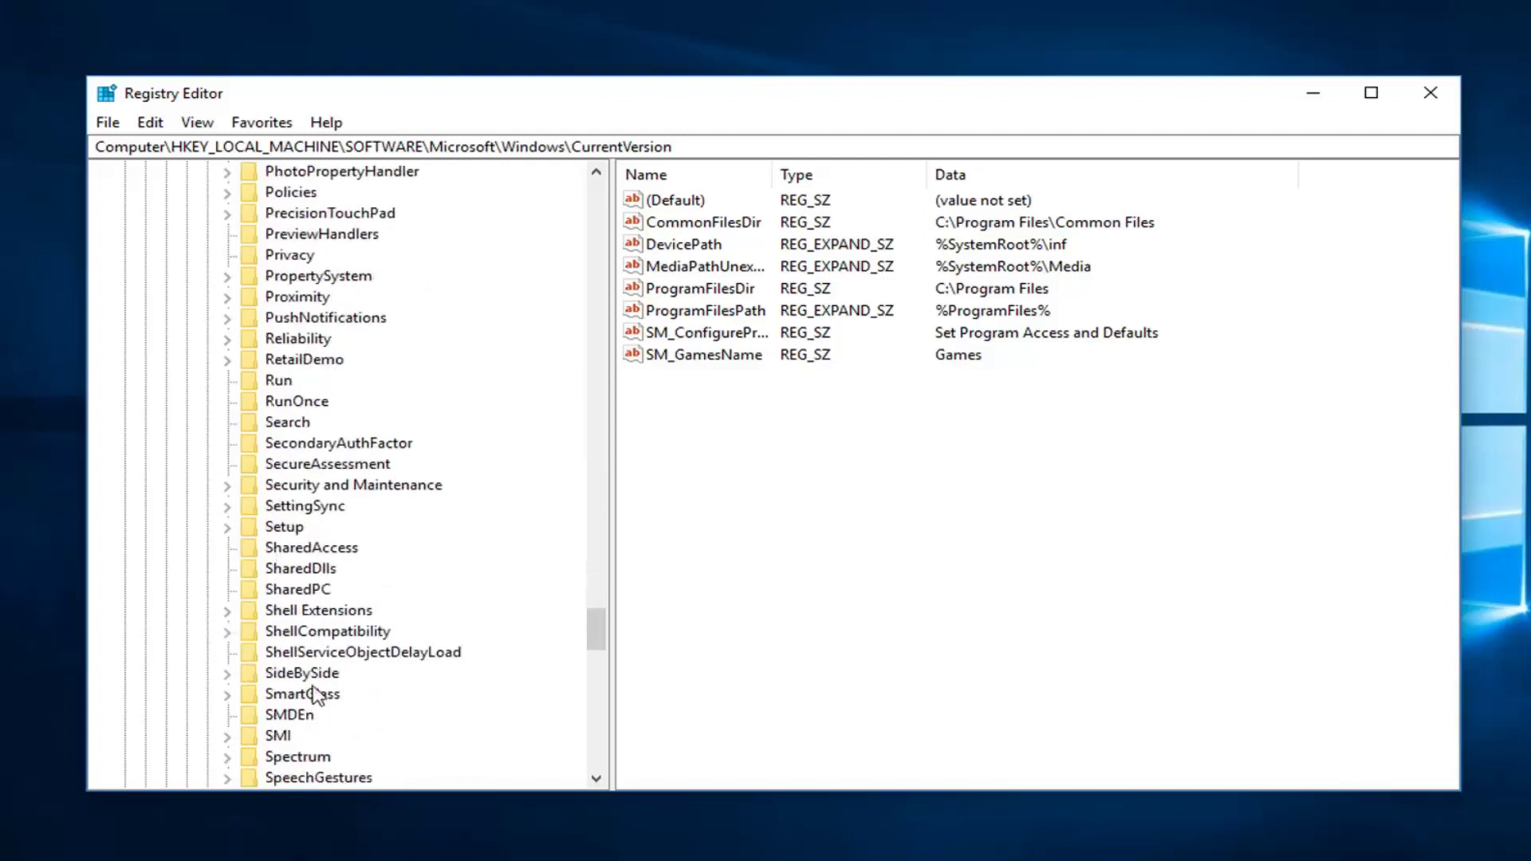
Expand SideBySide, then expand its Winners key to list the msil_ assembly subkeys.
left_click(309, 675)
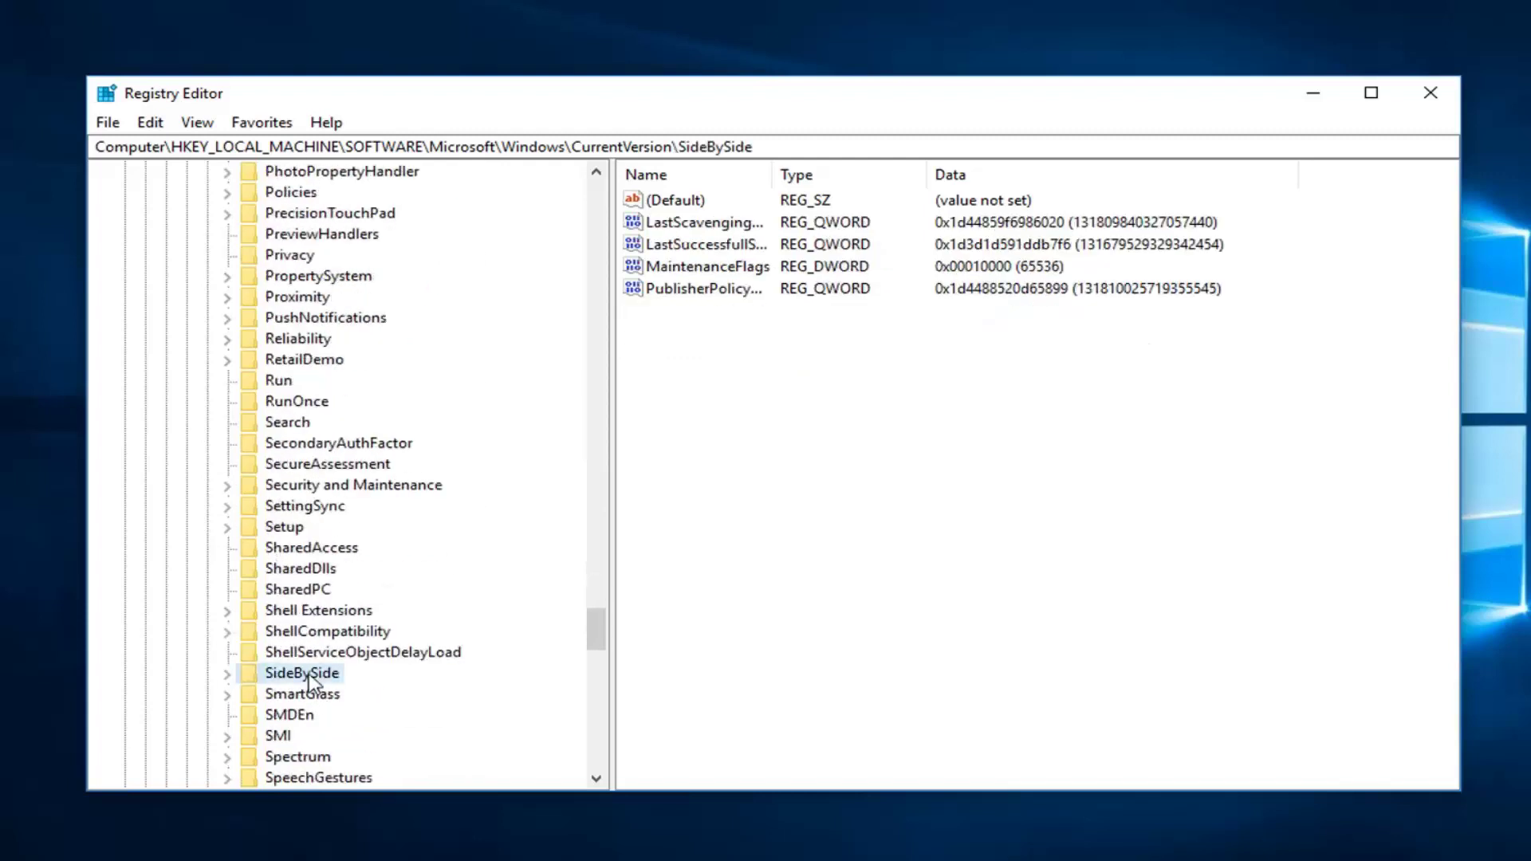
left_click(227, 675)
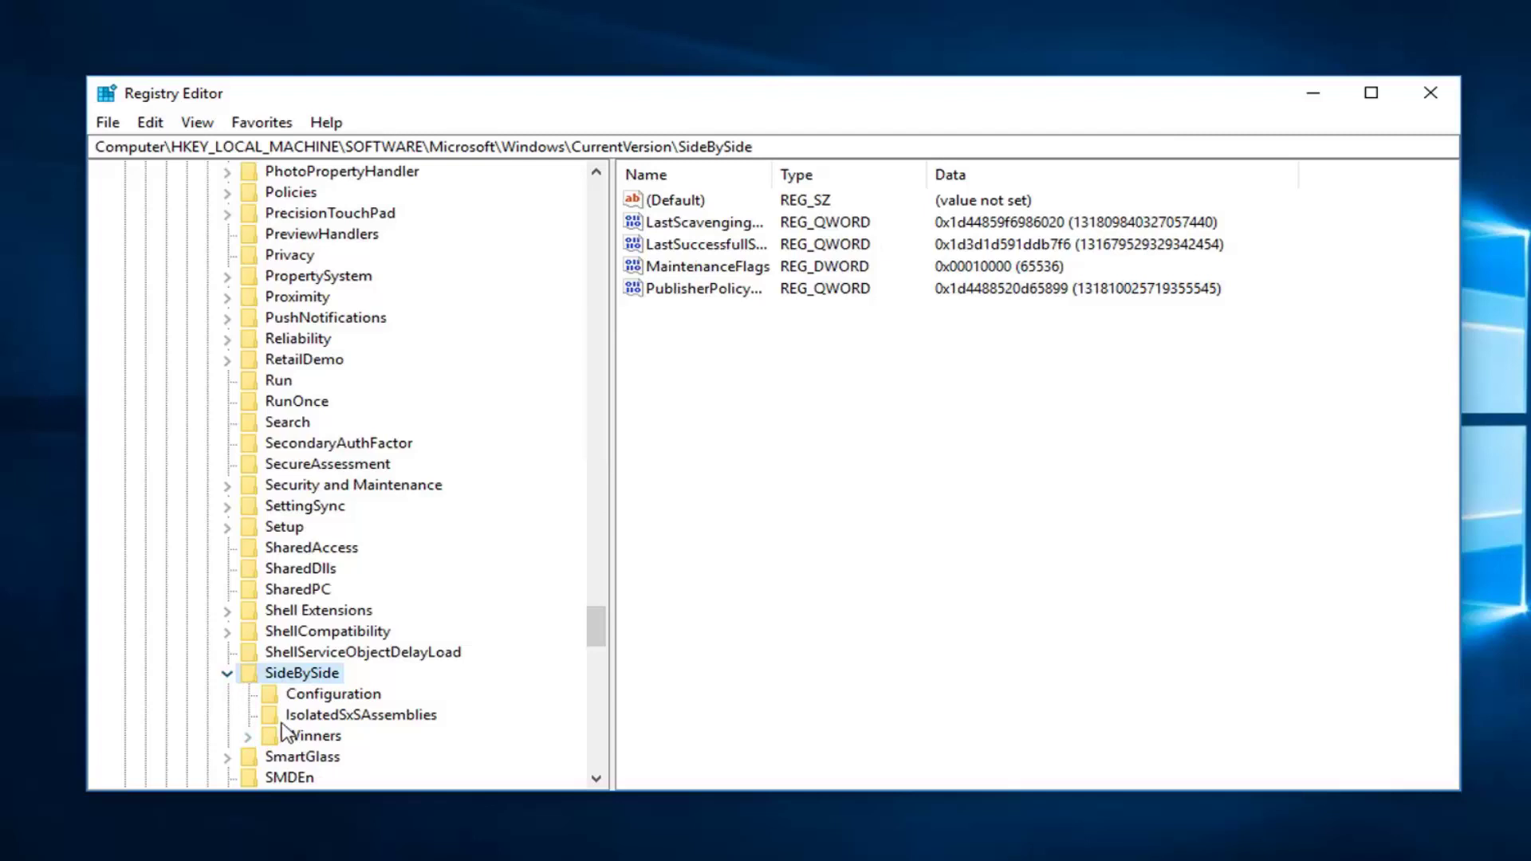
left_click(312, 736)
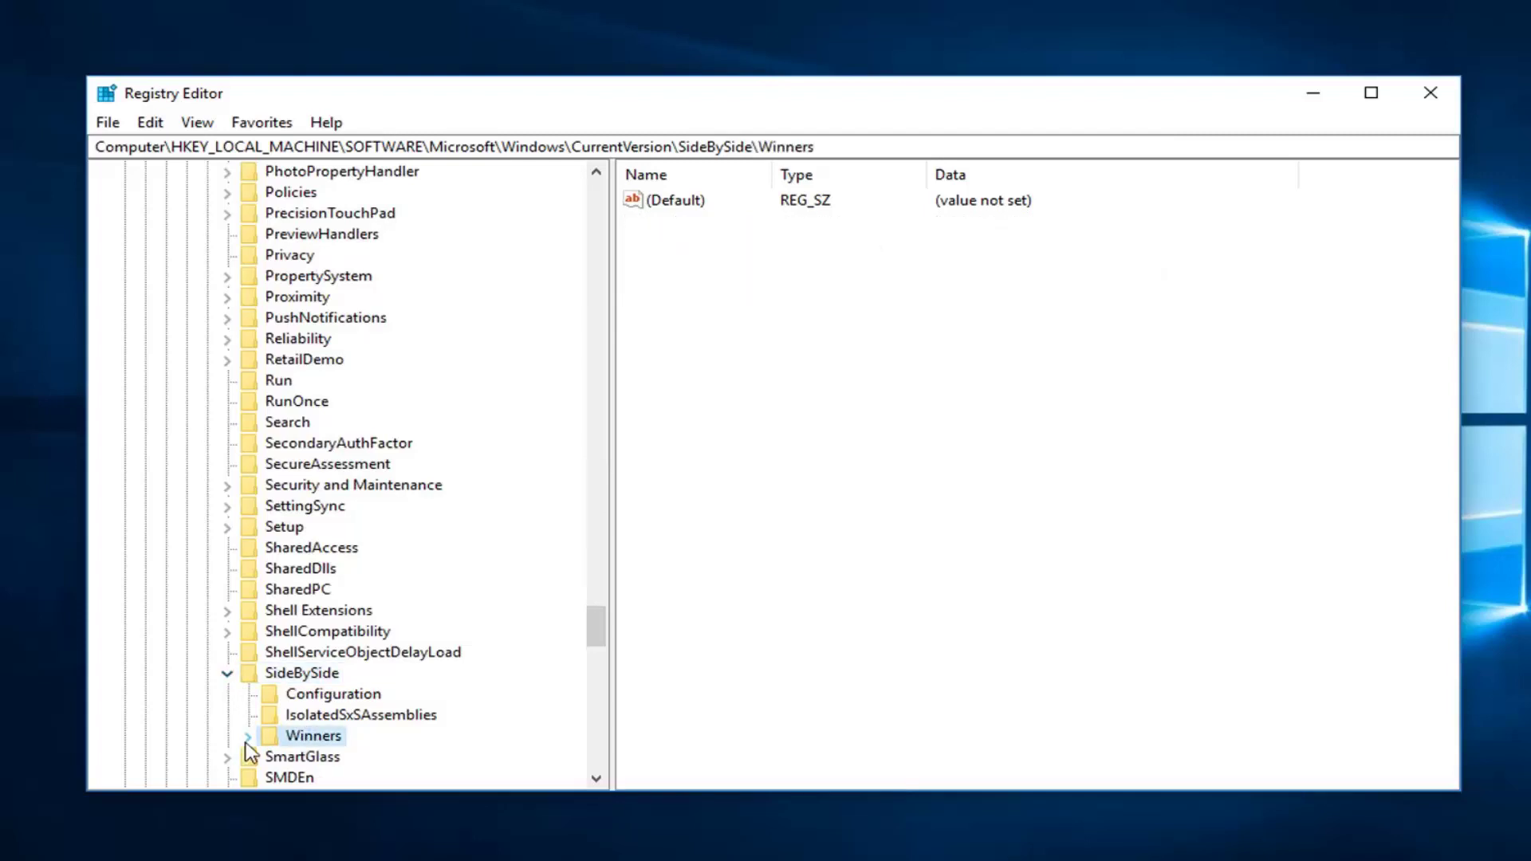
left_click(246, 739)
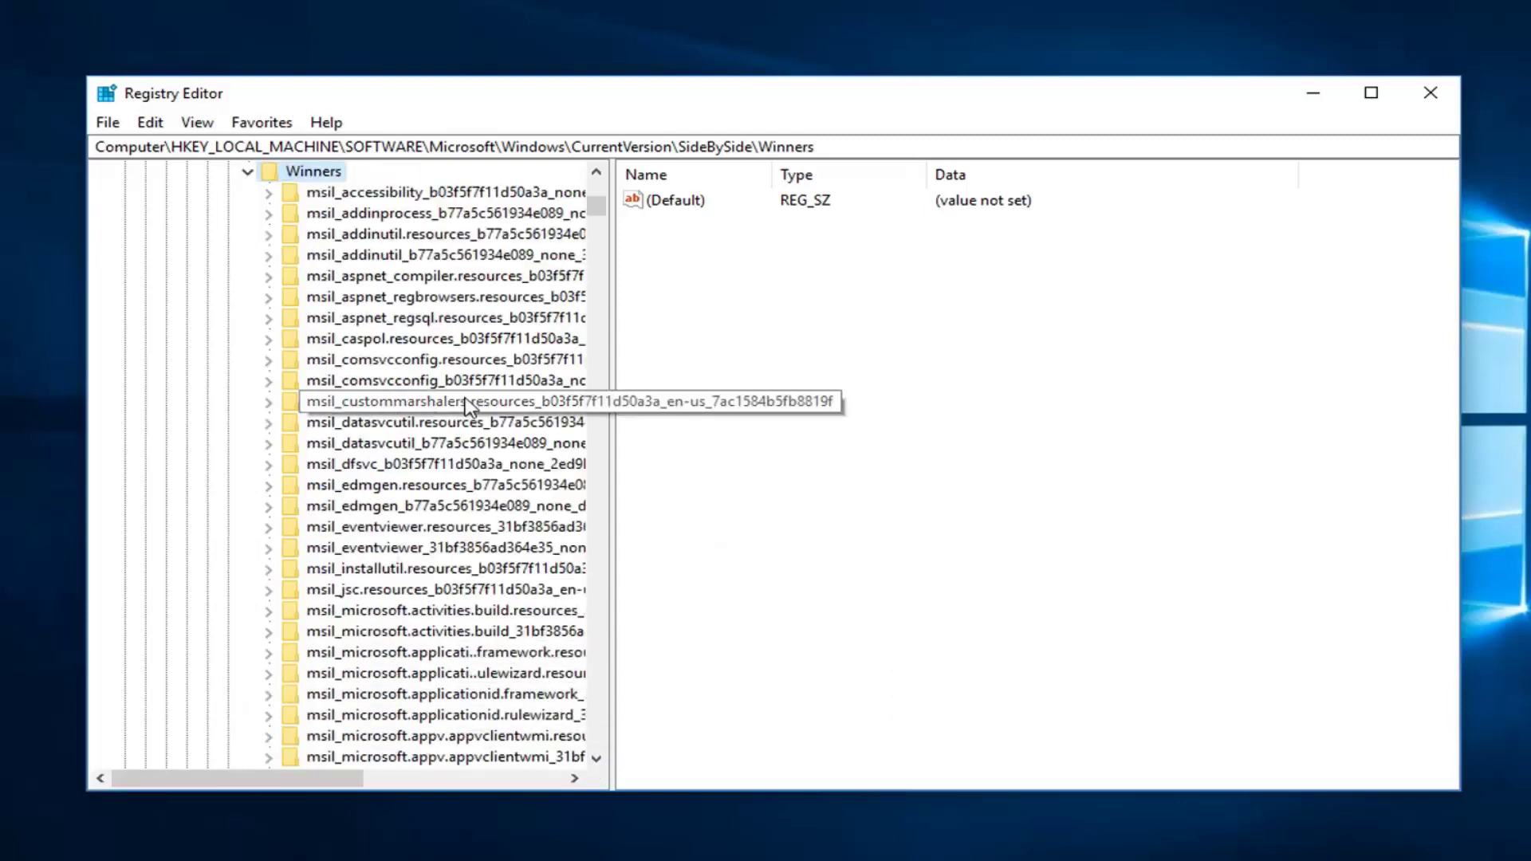
Scroll the Winners subkeys to the x86_policy.9.0.microsoft.vc90 crt, mfc, atl and openmp entries.
scroll(398, 439, "down", 20)
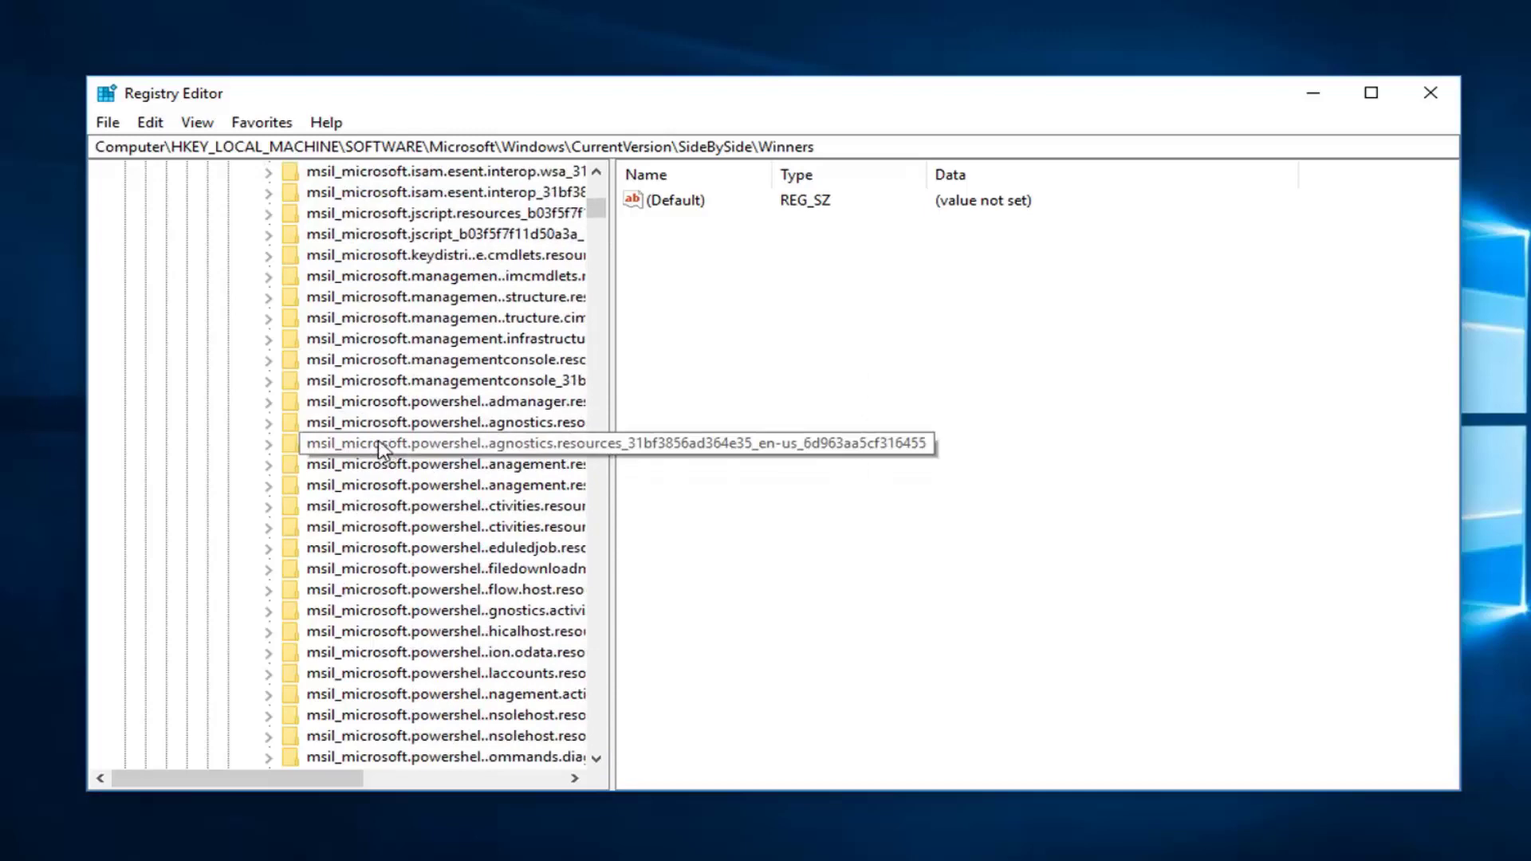
scroll(381, 449, "down", 20)
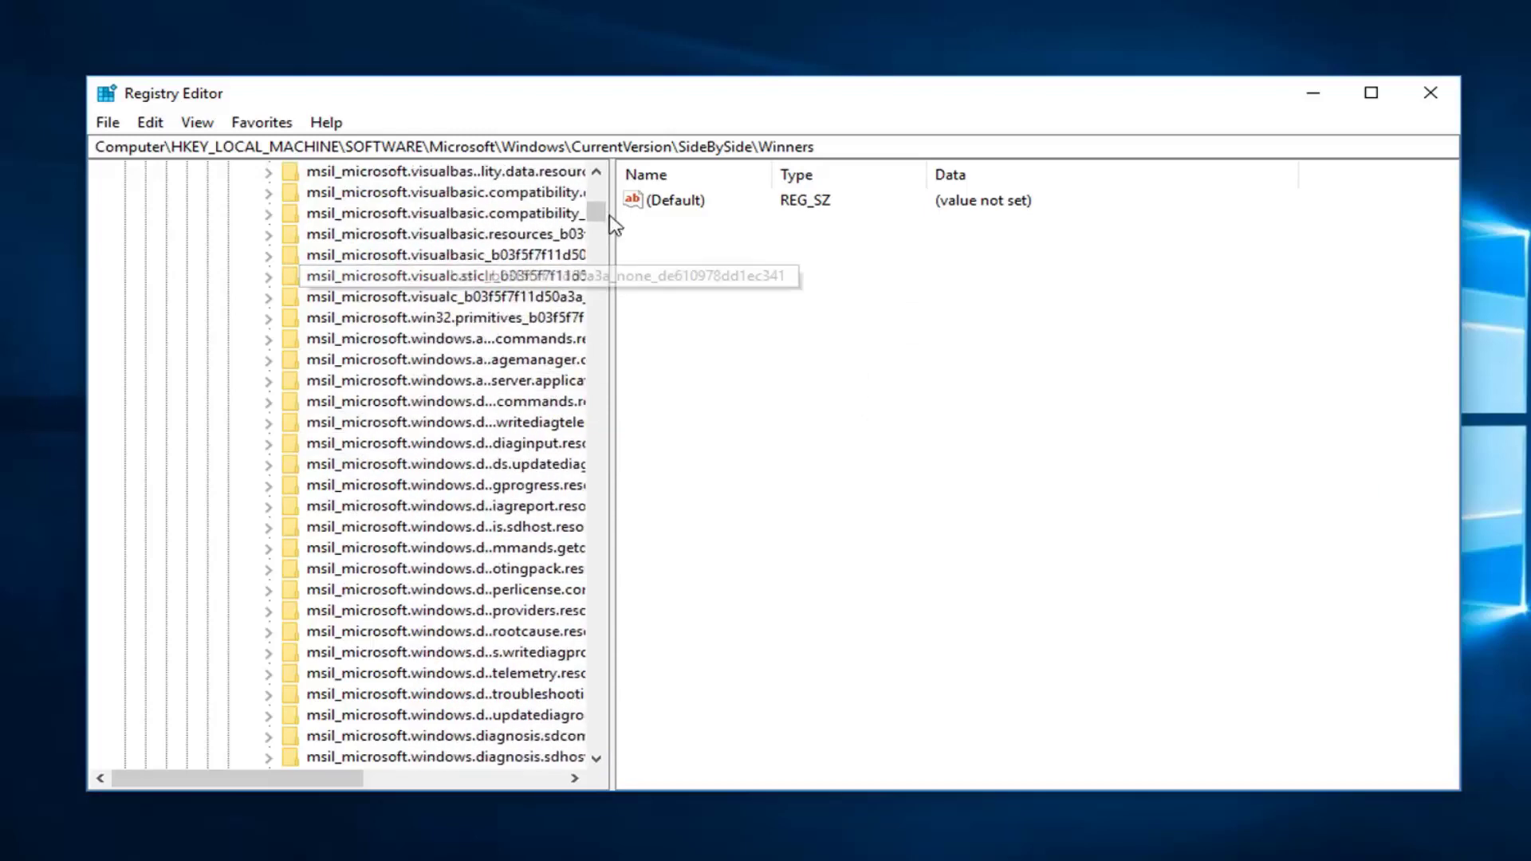
left_click_drag(600, 213, 591, 390)
scroll(589, 391, "down", 15)
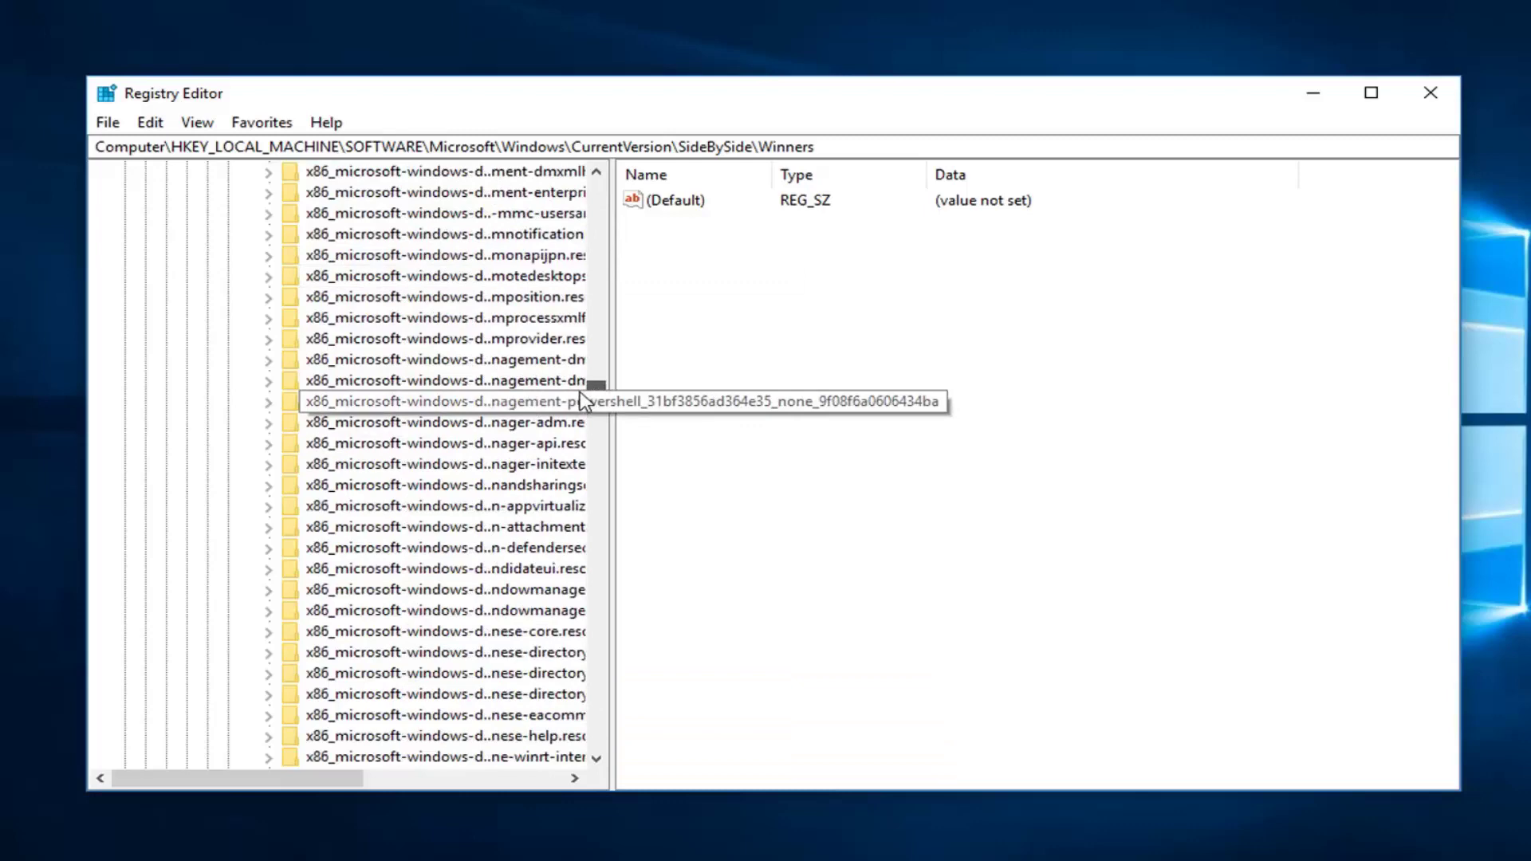
scroll(580, 386, "up", 20)
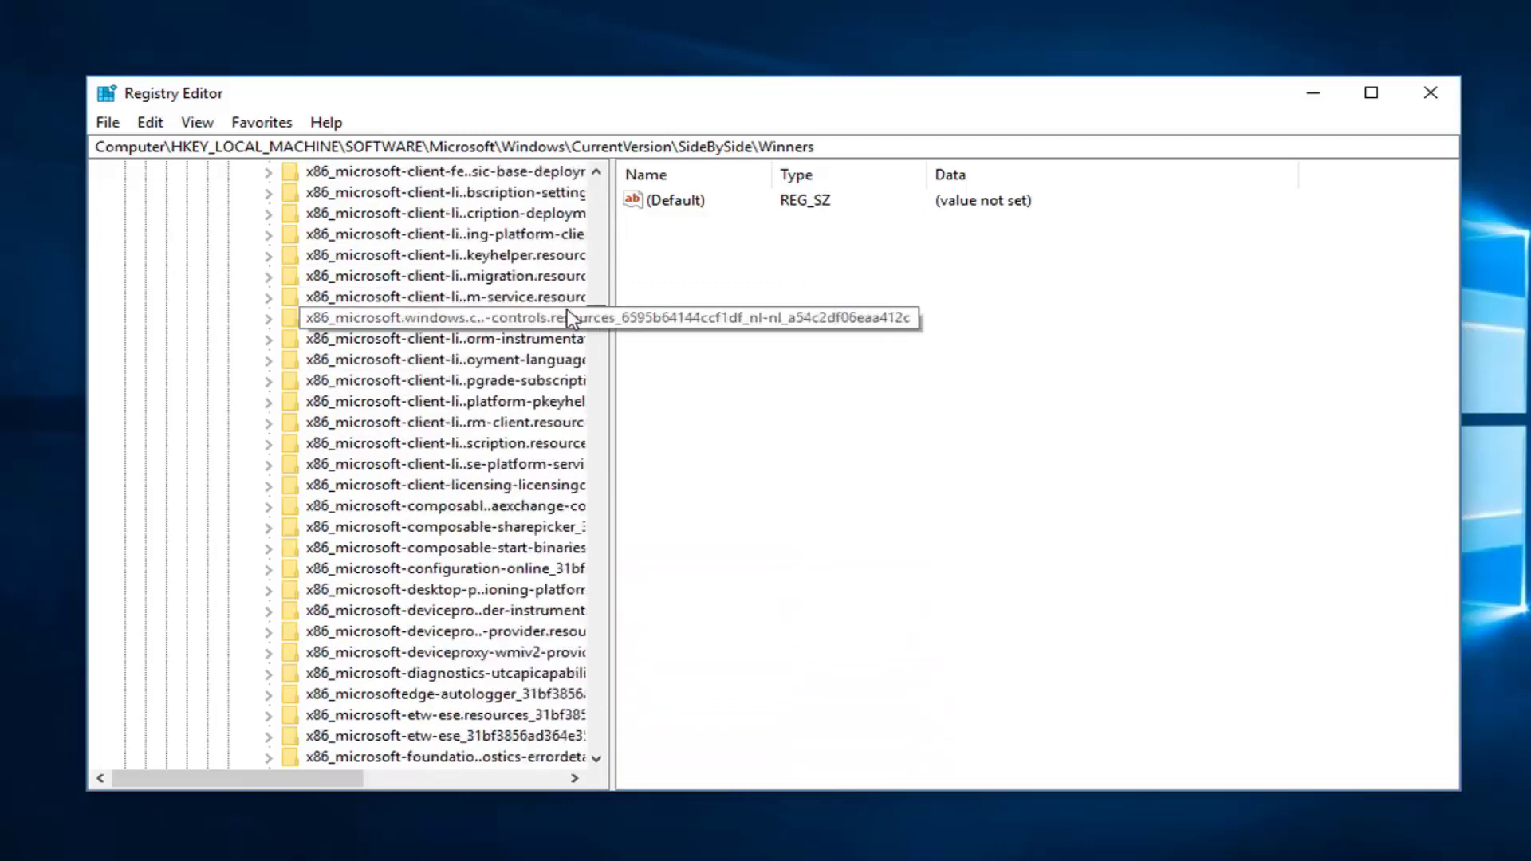
scroll(567, 310, "up", 20)
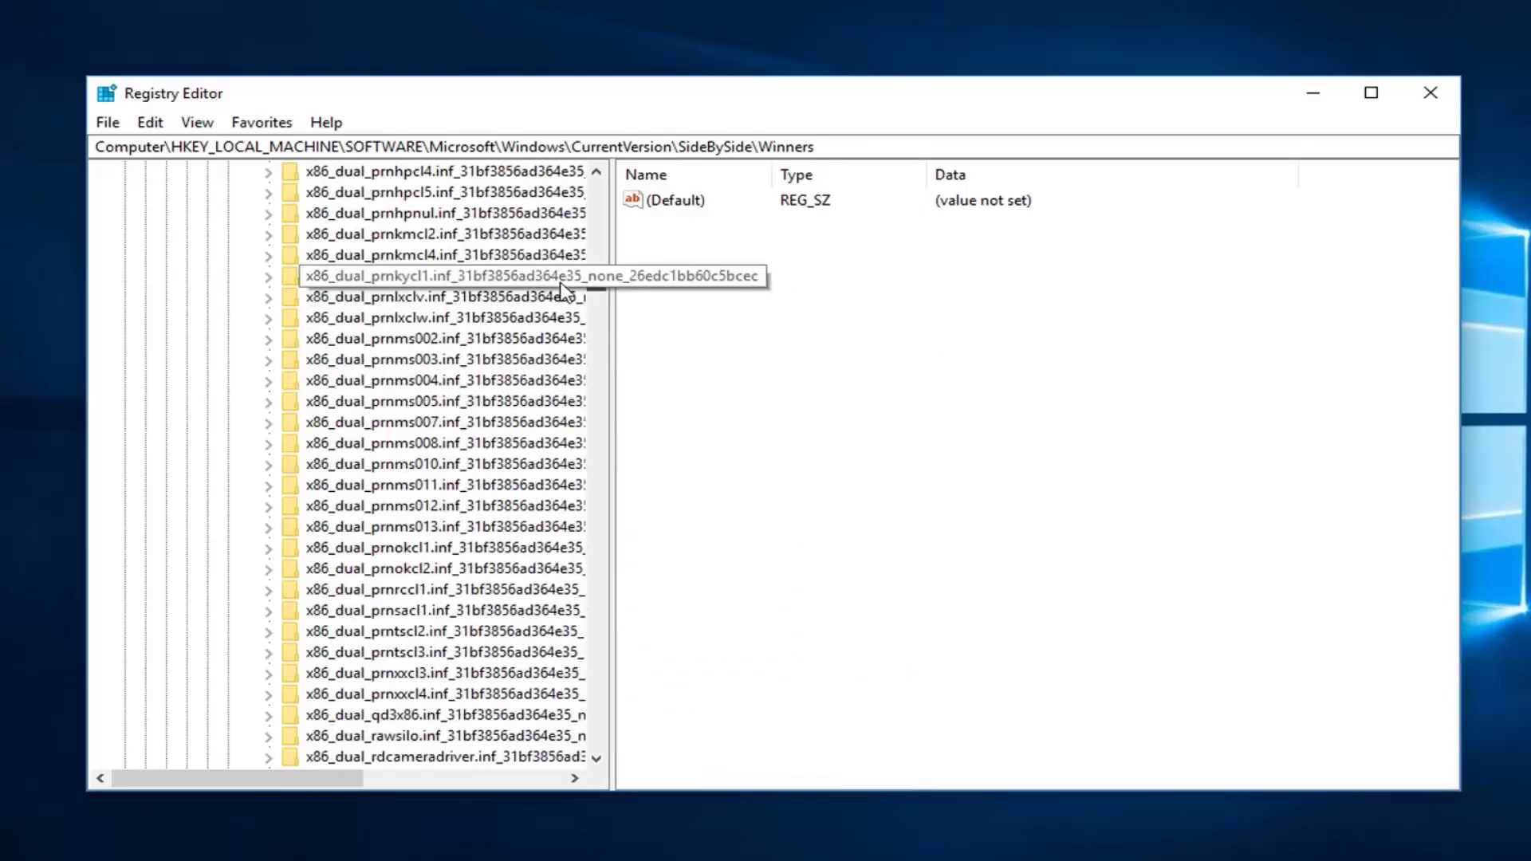
scroll(561, 314, "down", 20)
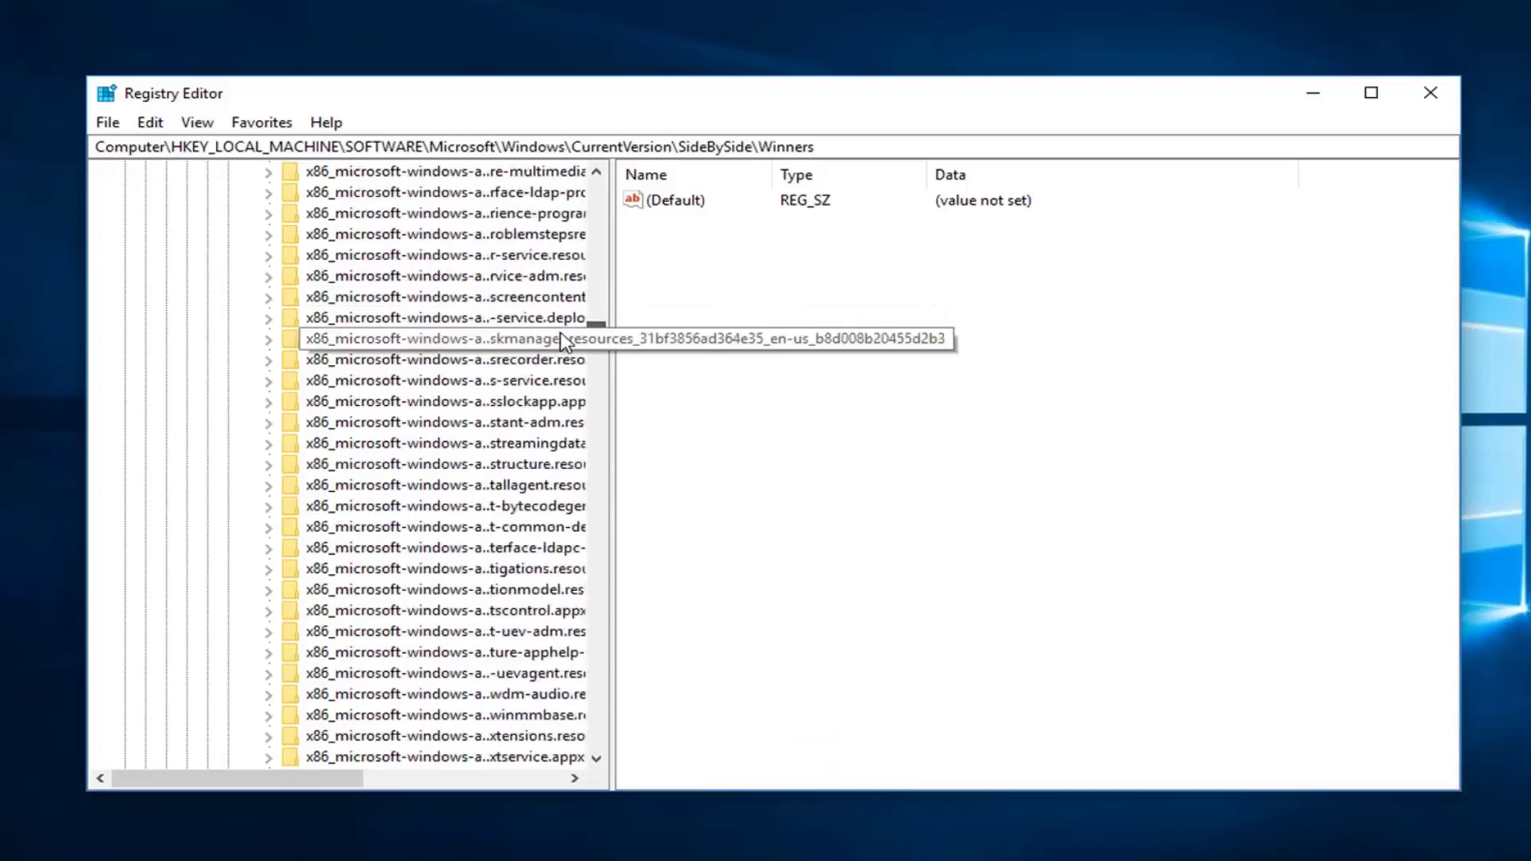
scroll(566, 389, "down", 20)
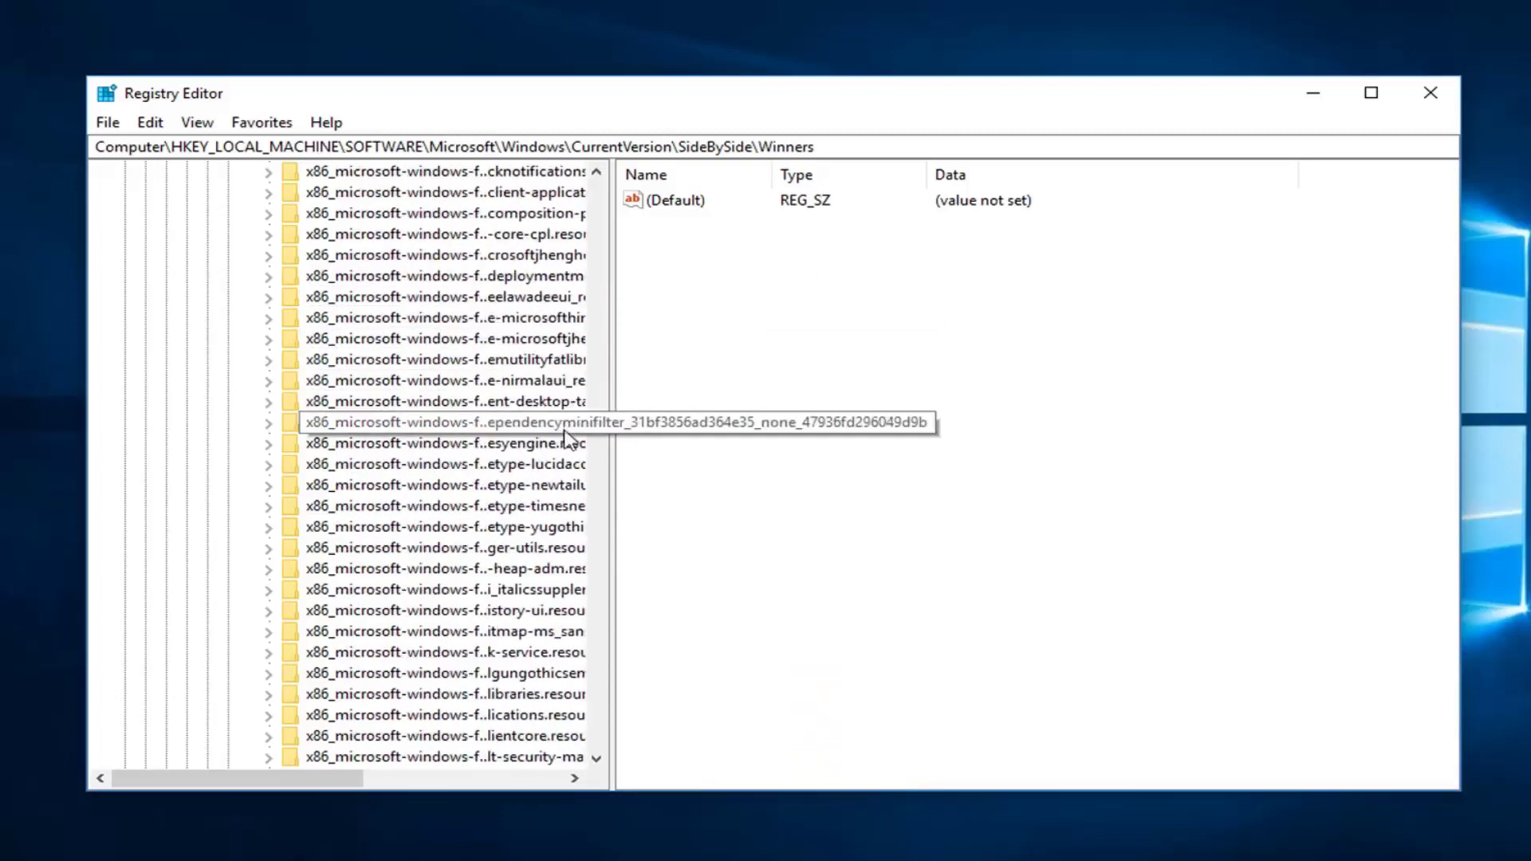
scroll(589, 562, "down", 20)
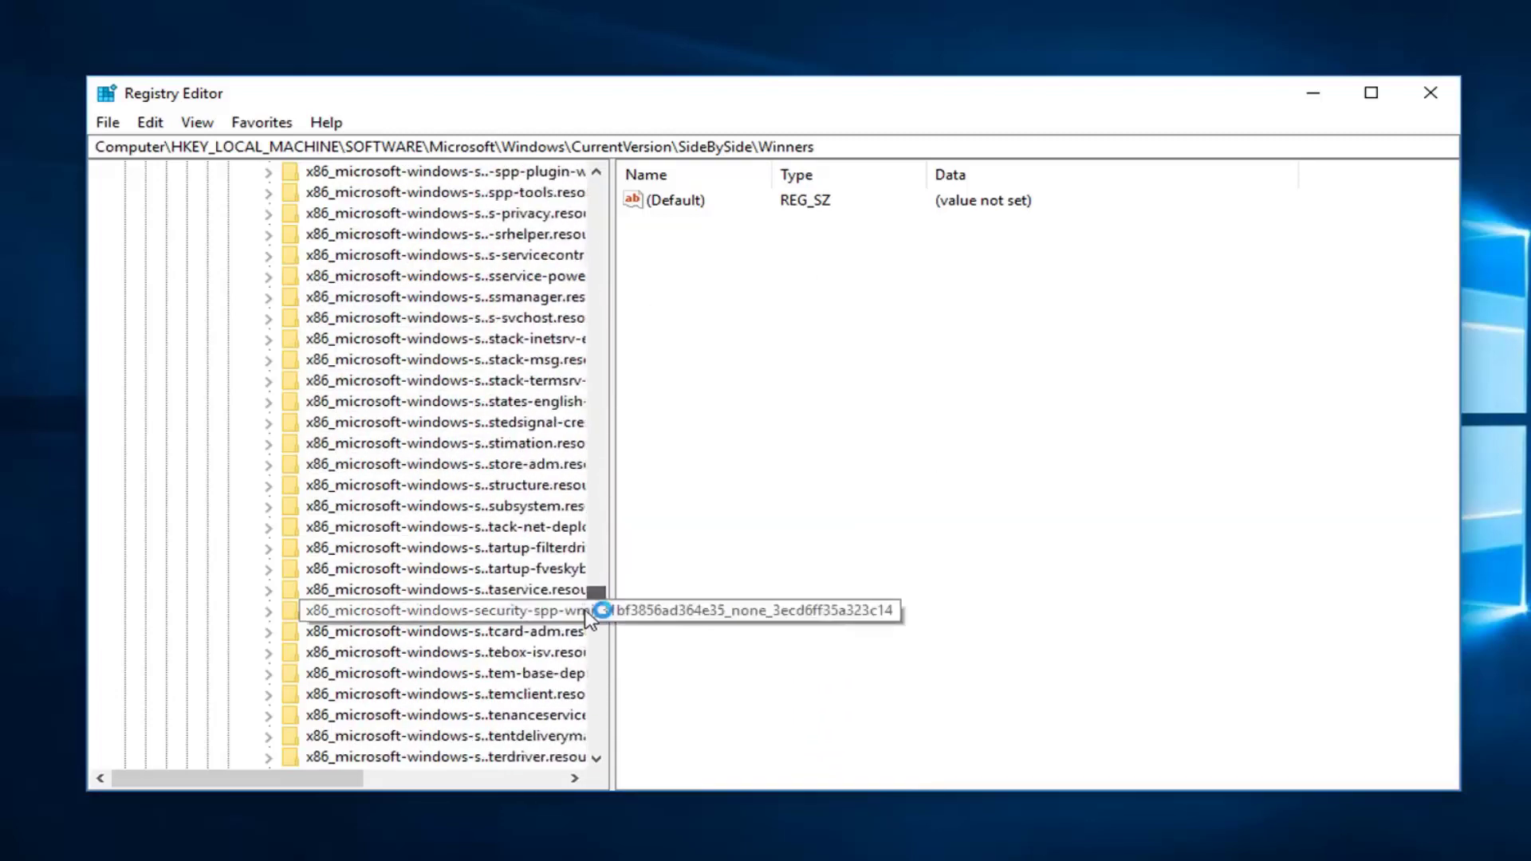
left_click_drag(594, 674, 597, 727)
scroll(421, 518, "up", 6)
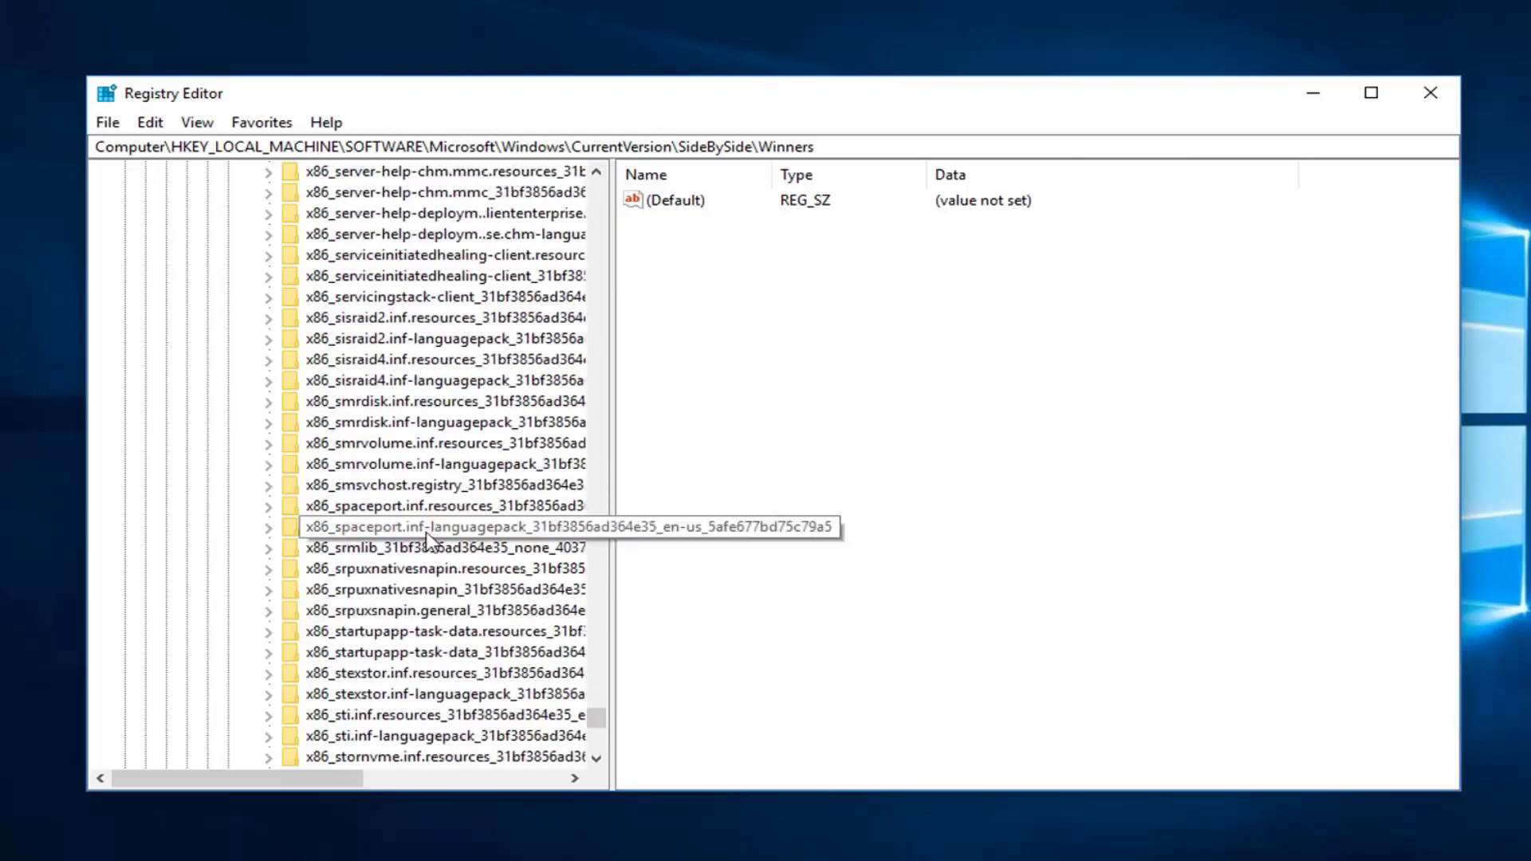
scroll(421, 498, "up", 2)
scroll(421, 498, "up", 4)
scroll(419, 502, "down", 18)
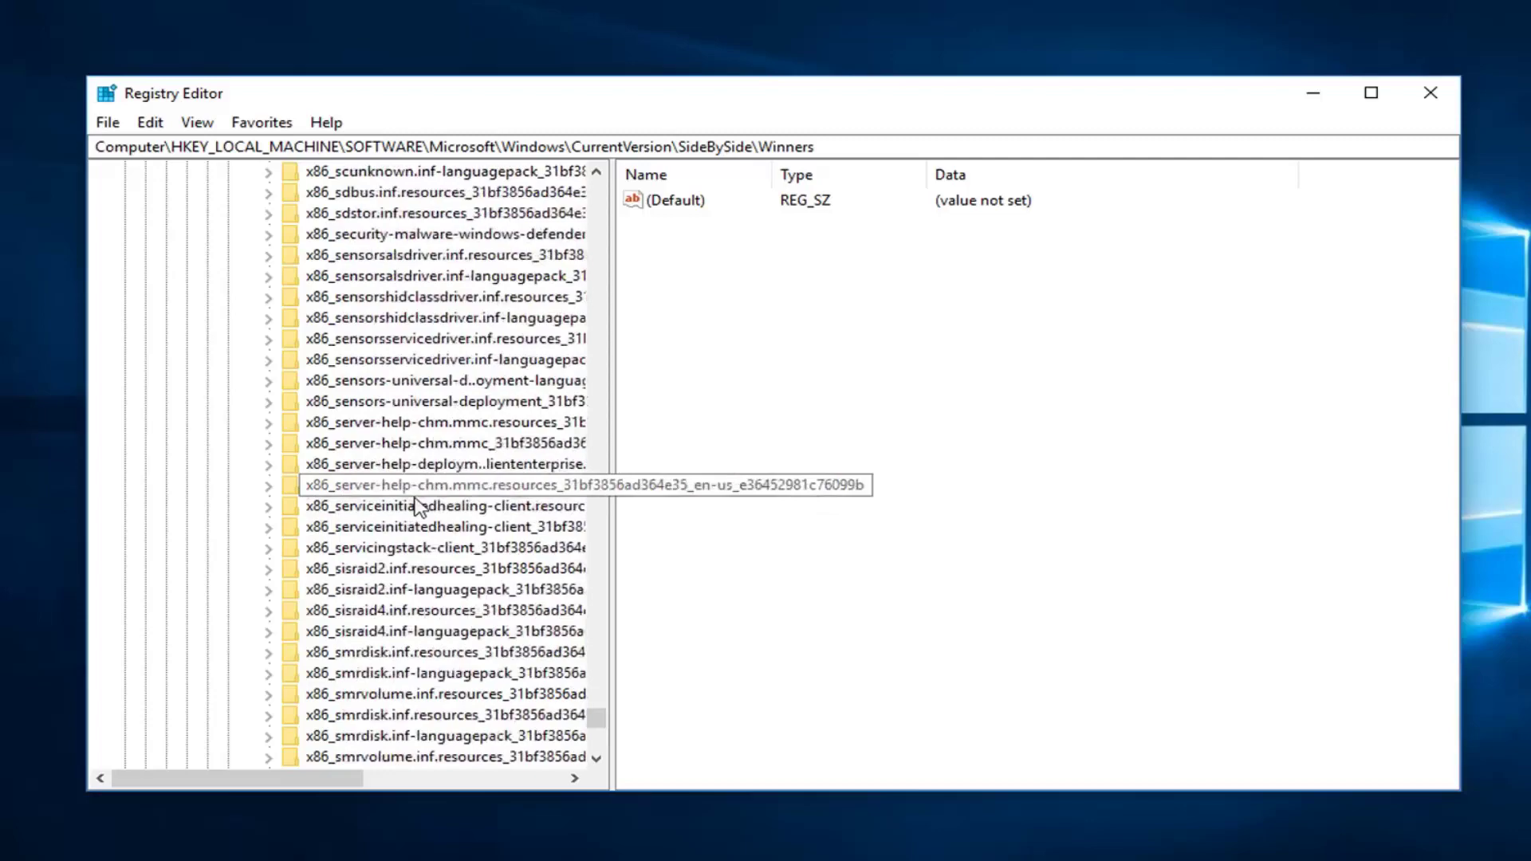
scroll(418, 507, "down", 15)
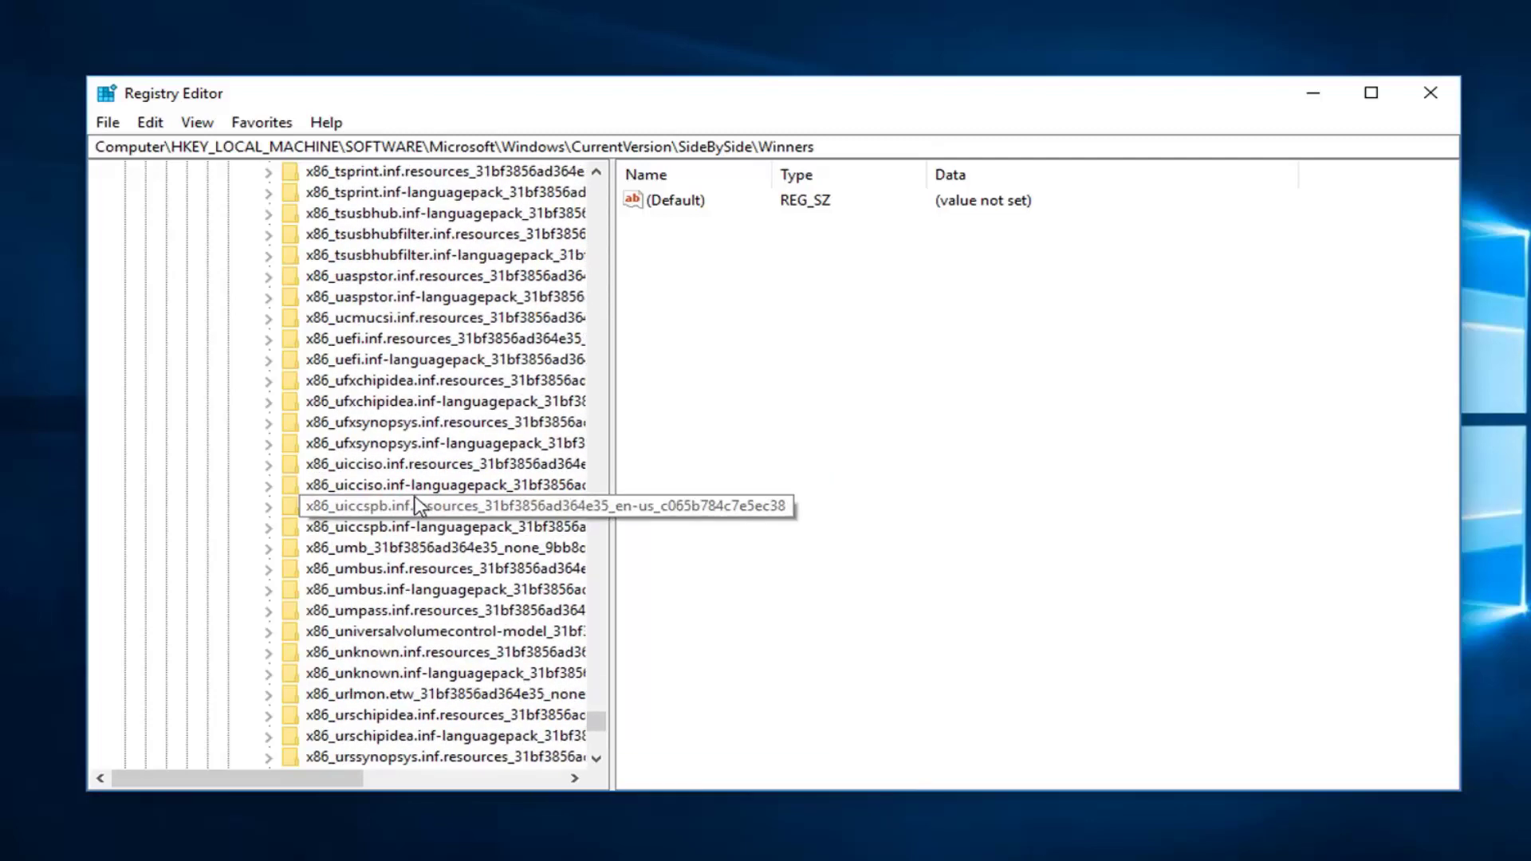
scroll(414, 500, "up", 20)
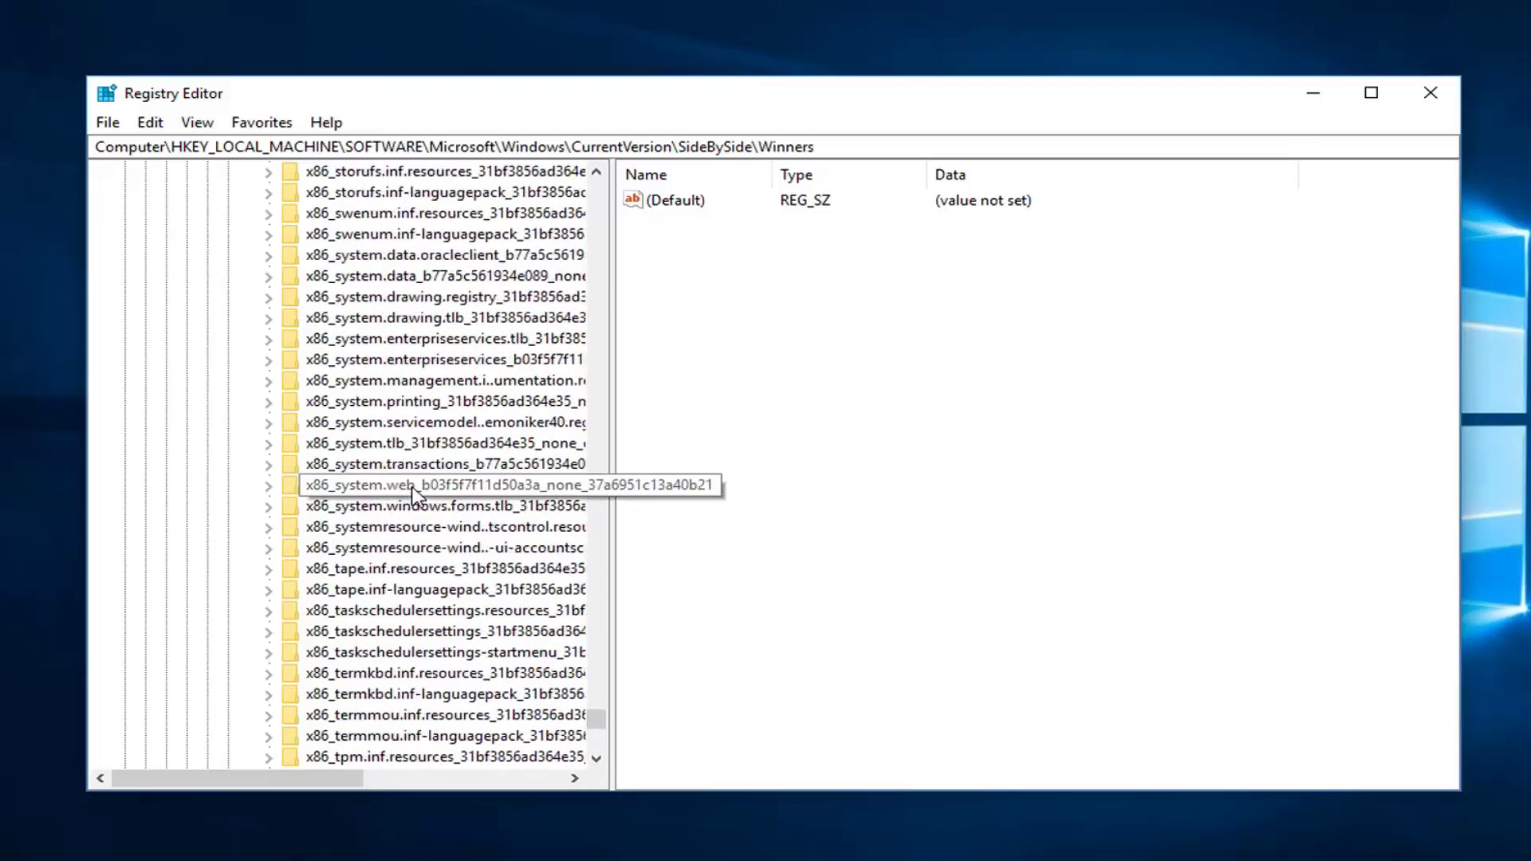
scroll(405, 489, "up", 20)
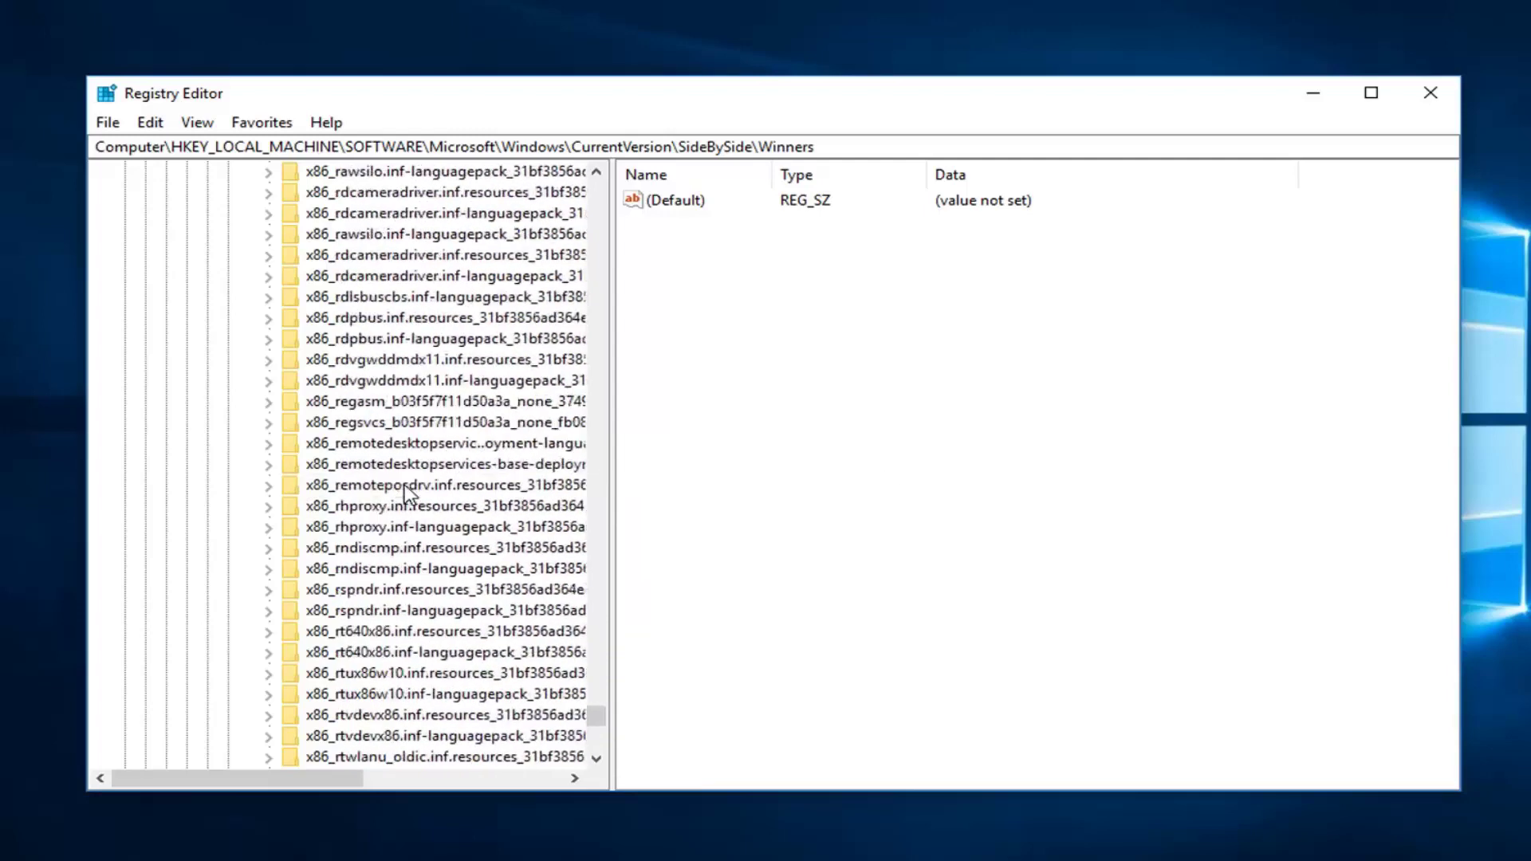
scroll(383, 478, "up", 20)
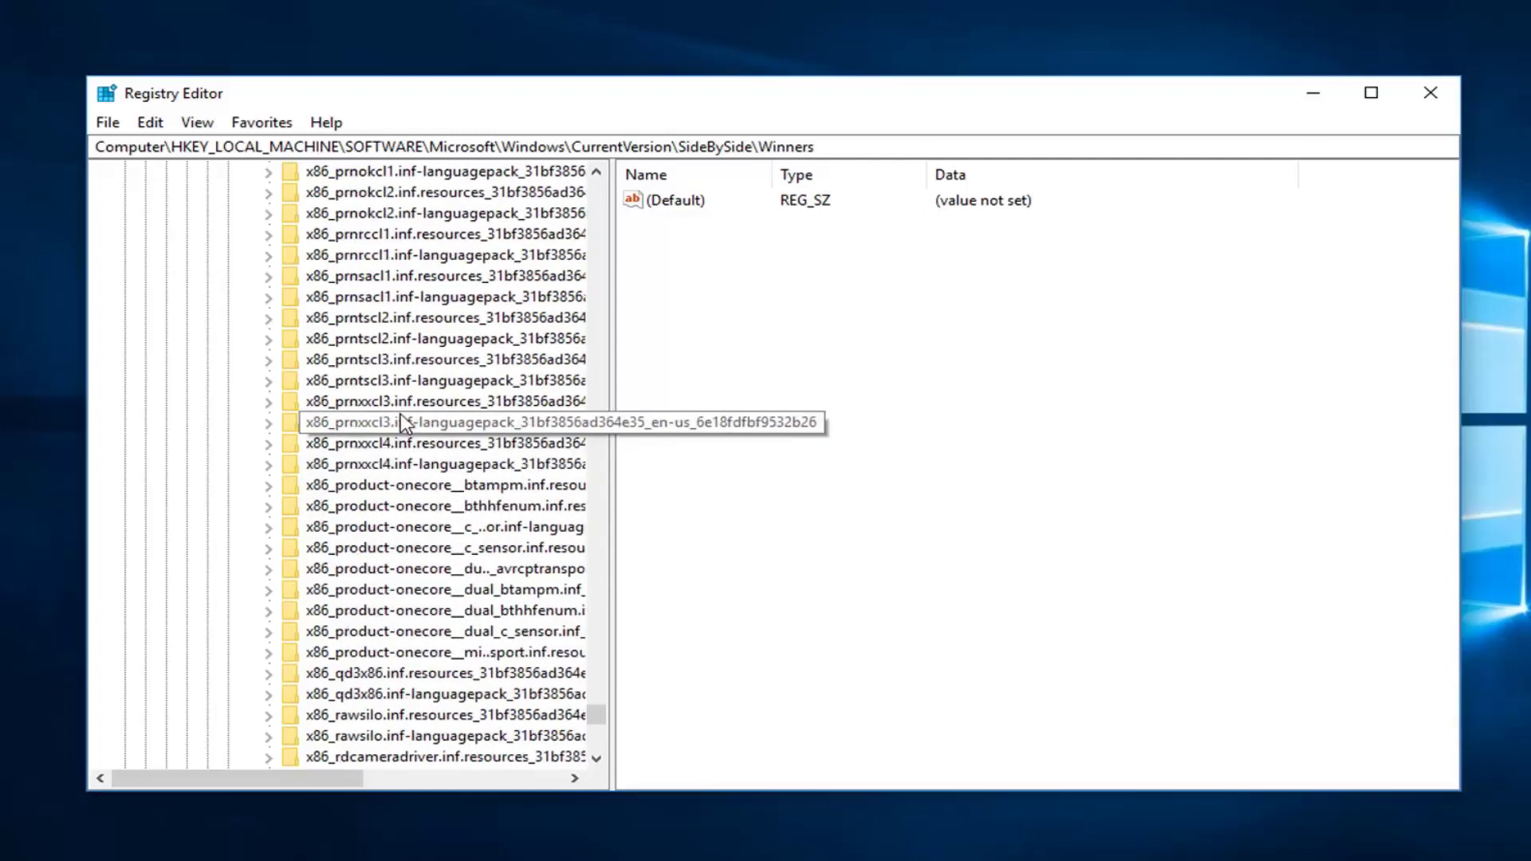
scroll(397, 431, "down", 20)
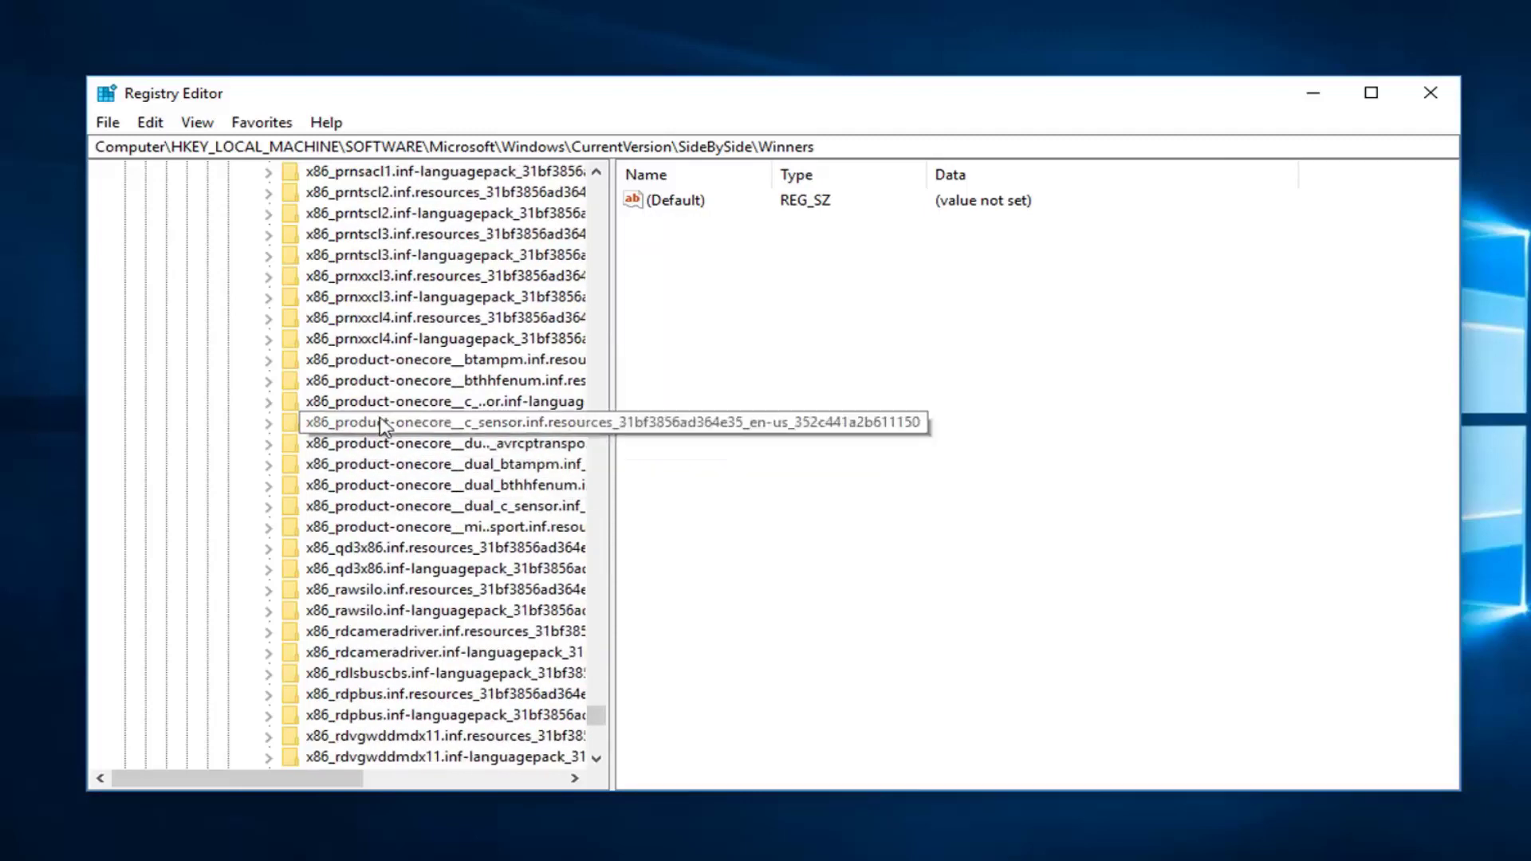
scroll(366, 389, "up", 20)
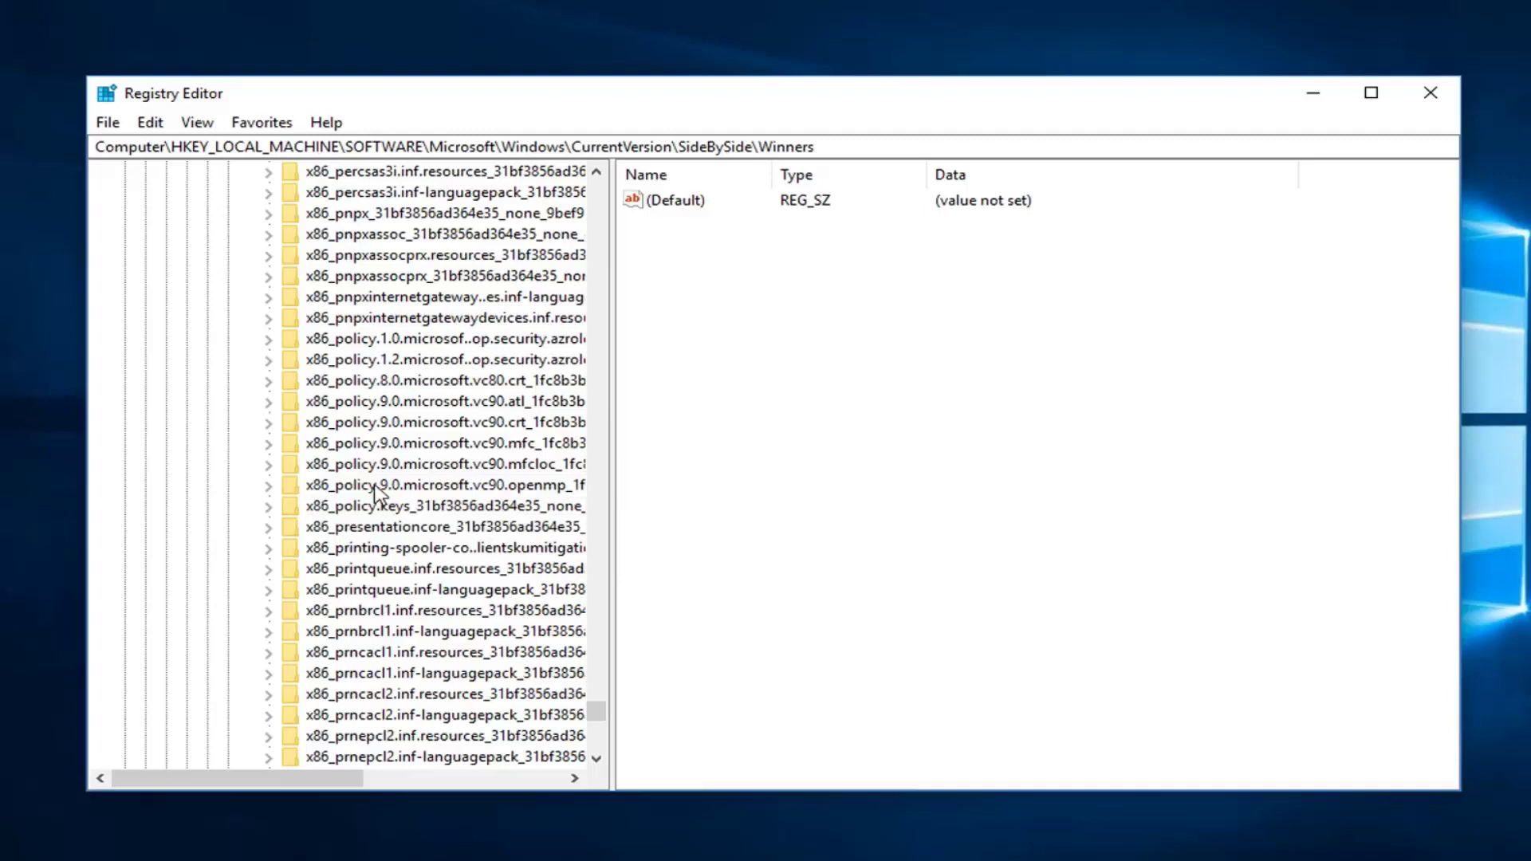
Select the x86_policy.9.0 vc90.crt key, widen the tree, and open its 9.0 subkey.
left_click(522, 422)
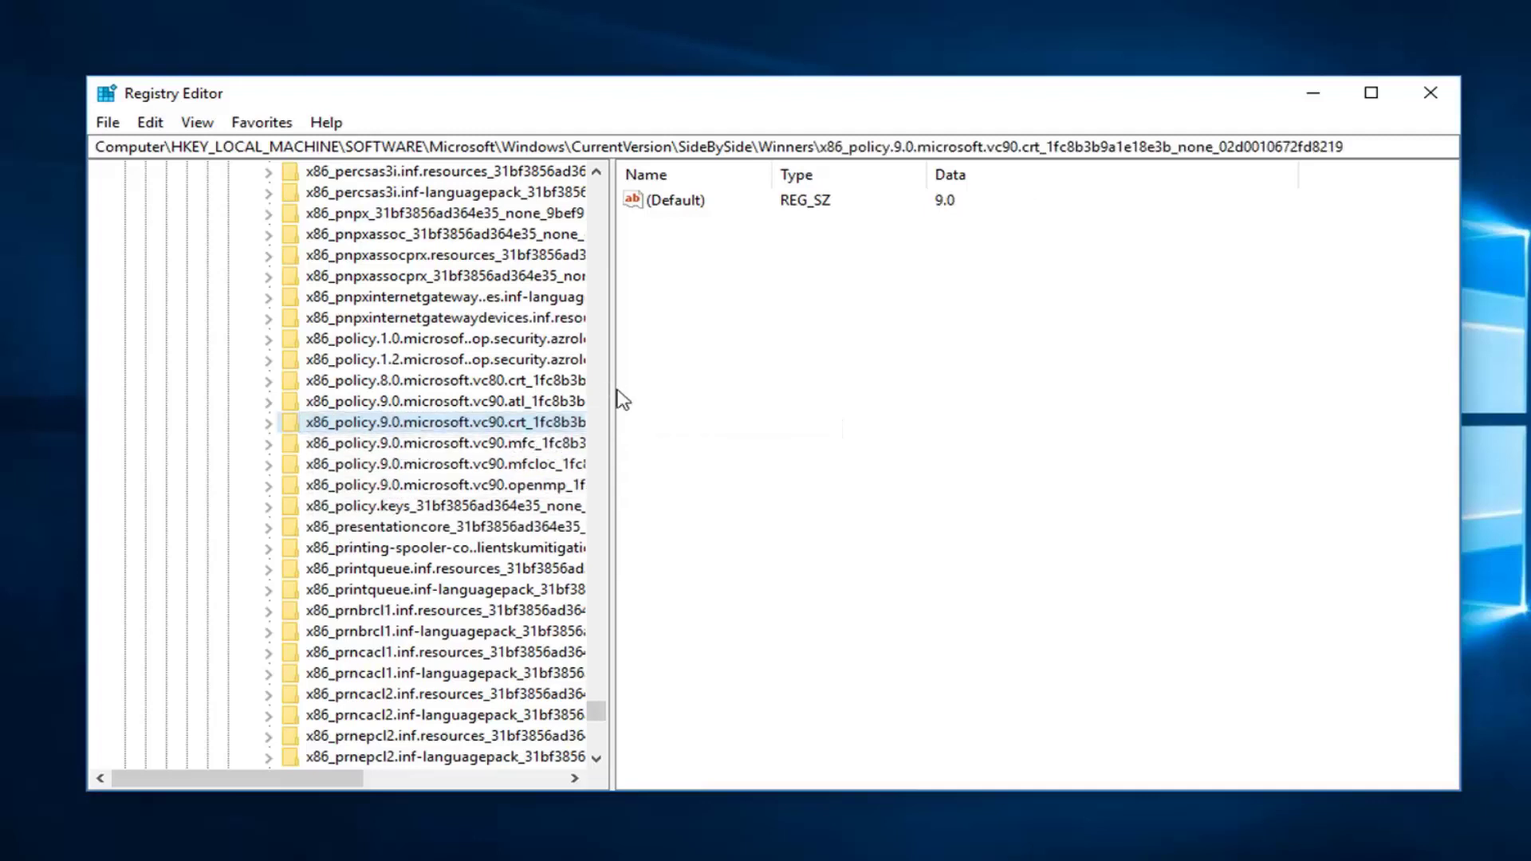
left_click_drag(612, 391, 696, 404)
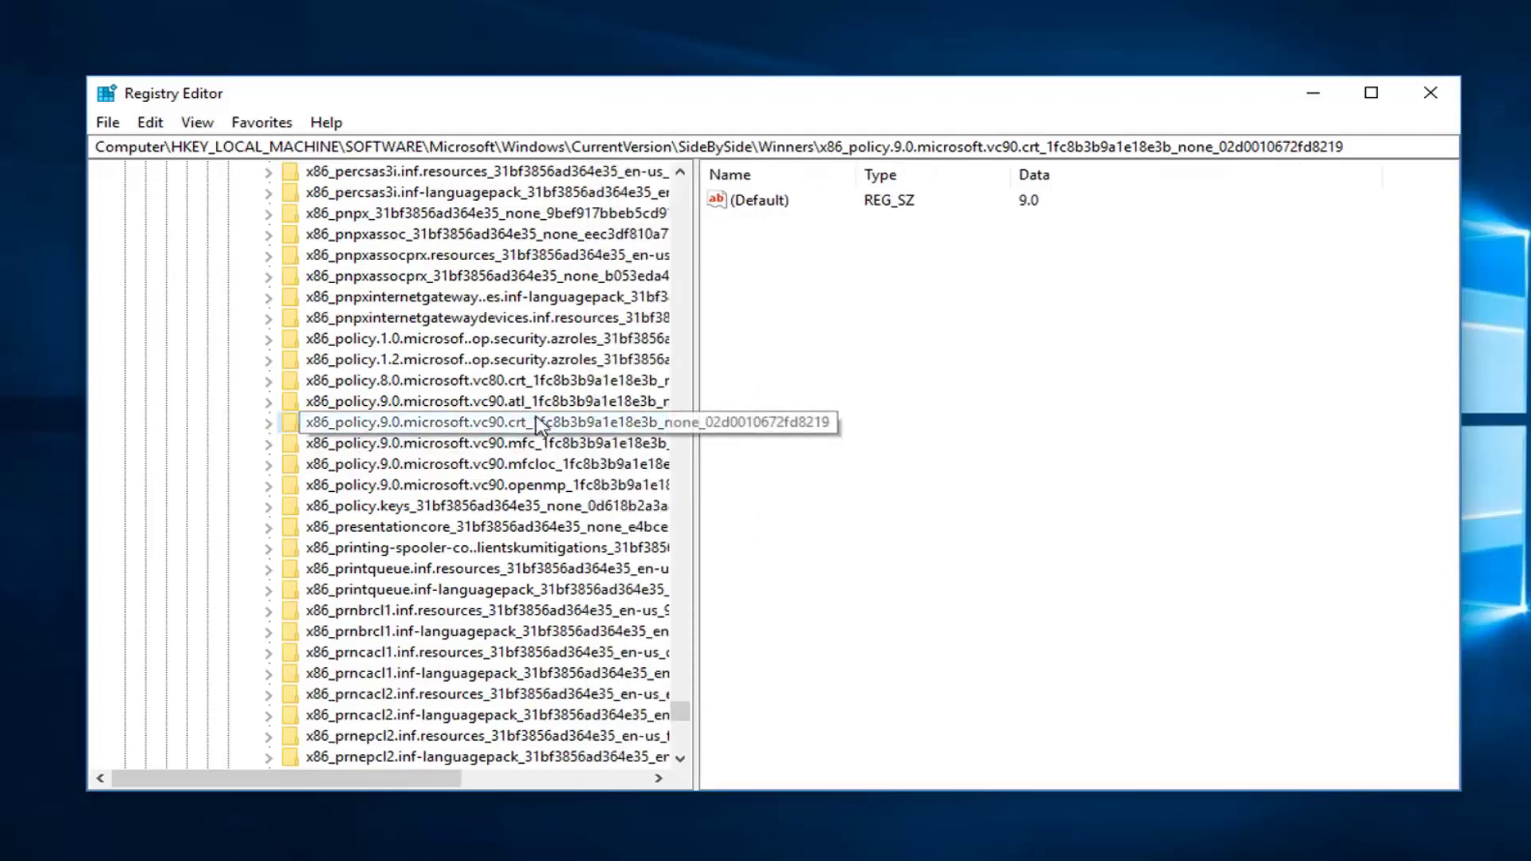
left_click(270, 423)
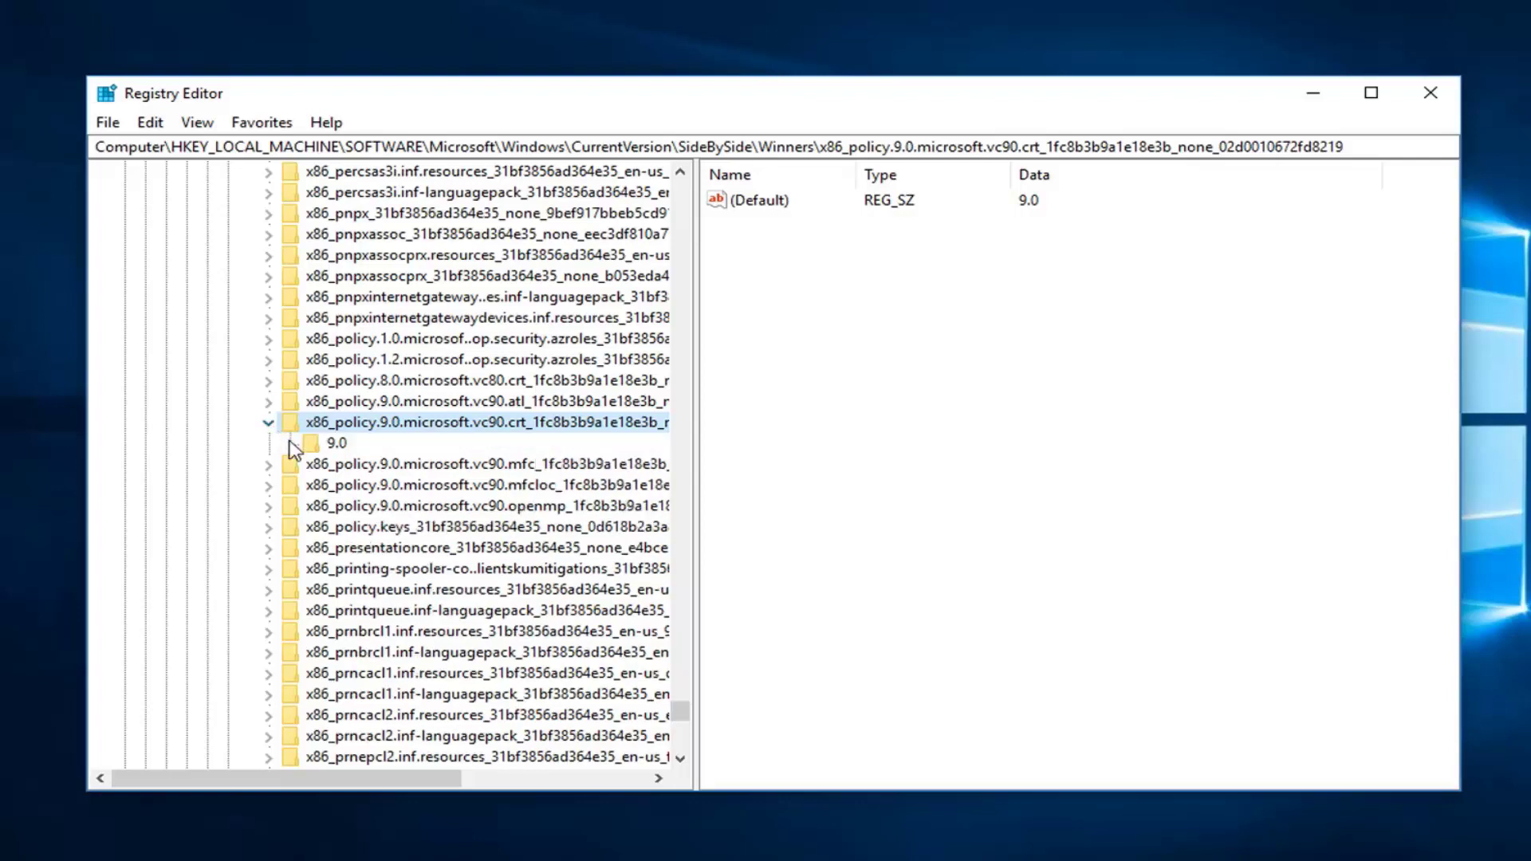
left_click(324, 450)
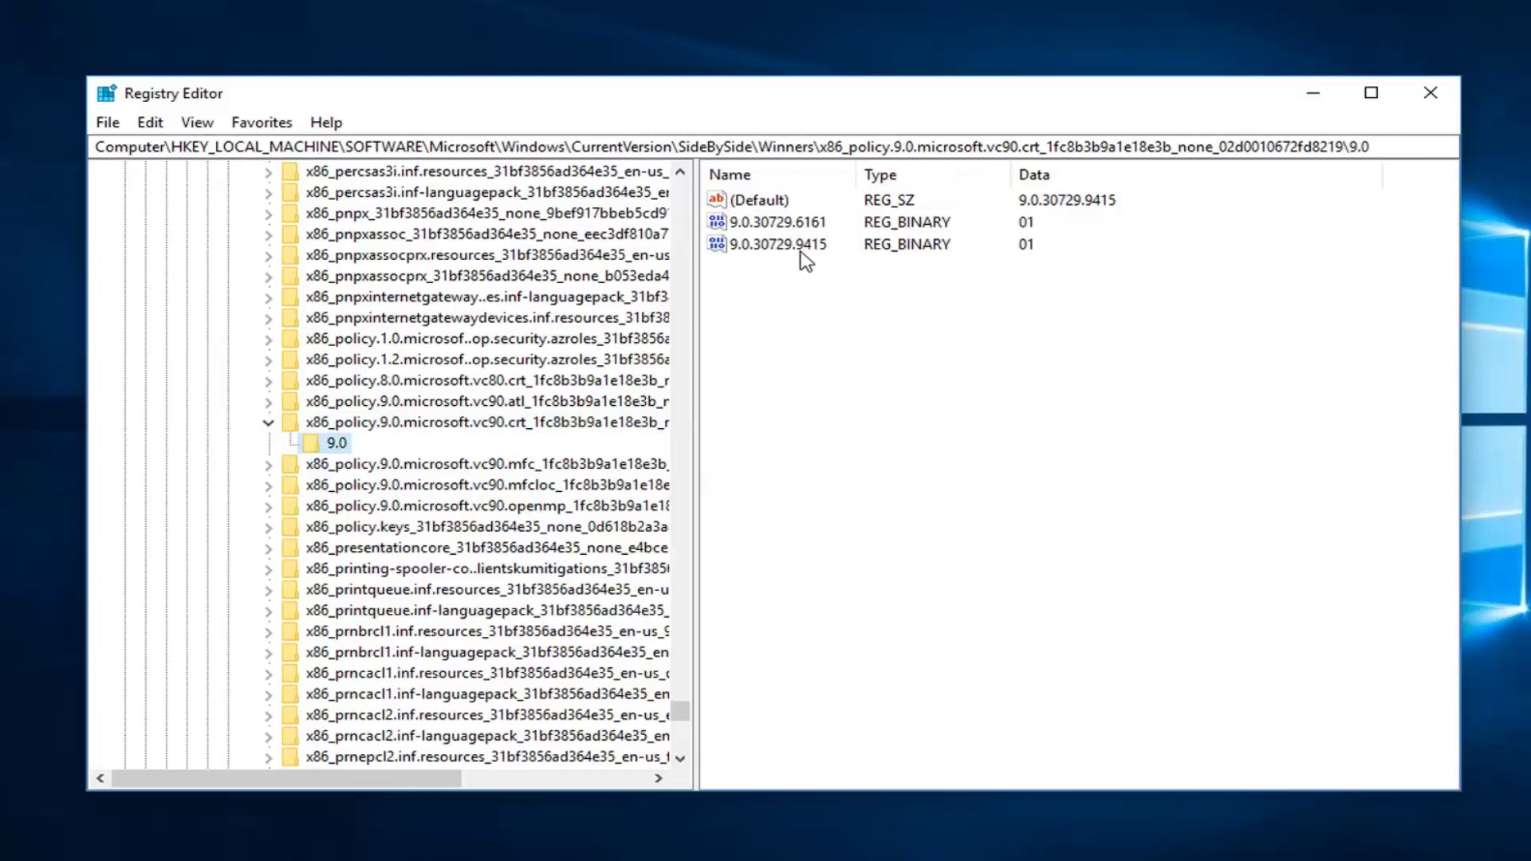
Compare the 9.0.30729.6161 and 9.0.30729.9415 entries against the (Default) value.
left_click(742, 203)
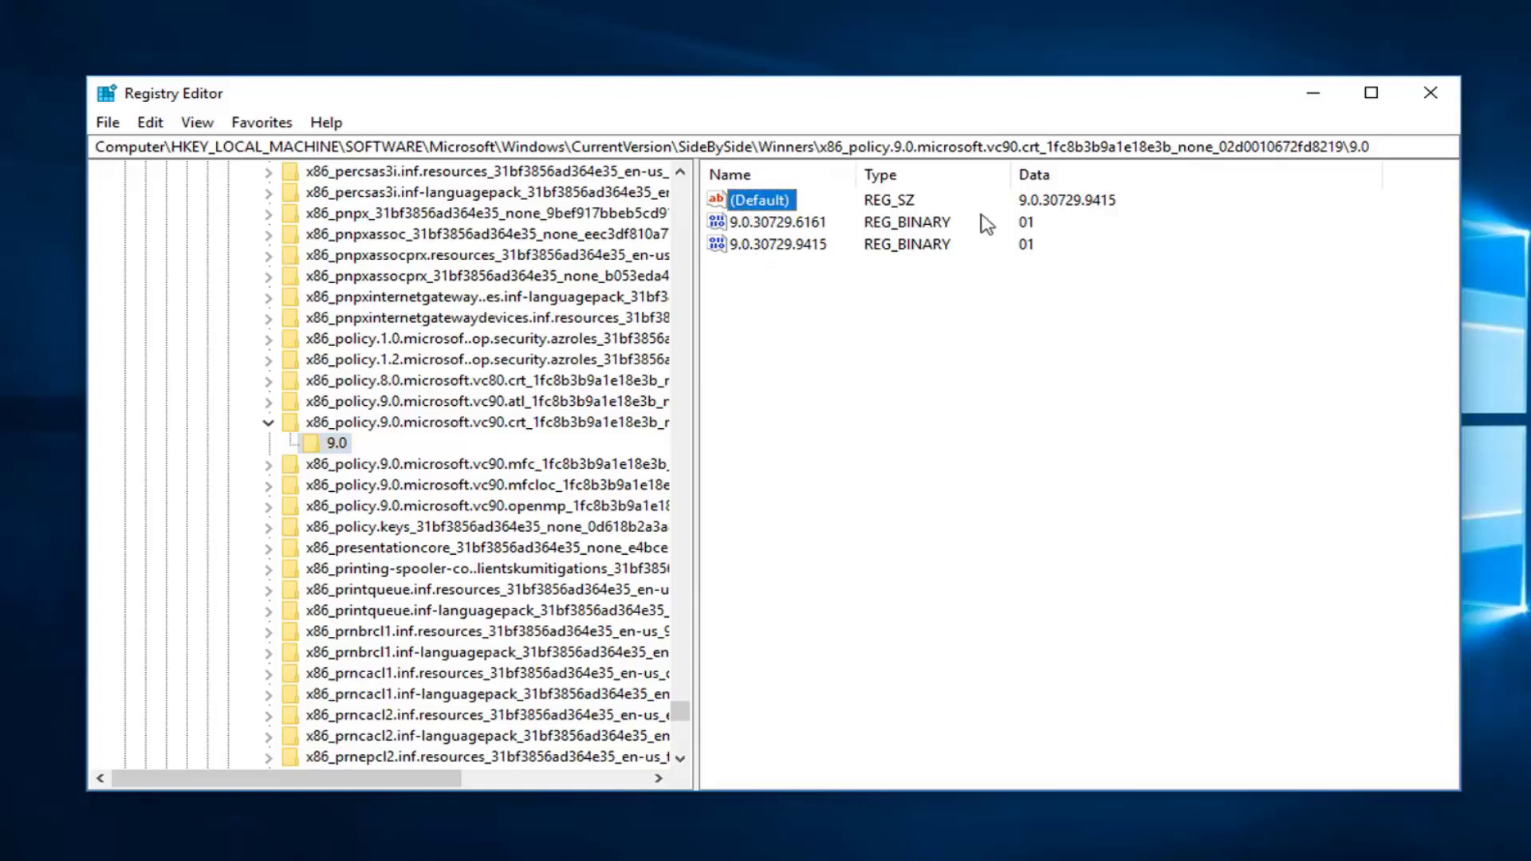
key("Down")
key("Down")
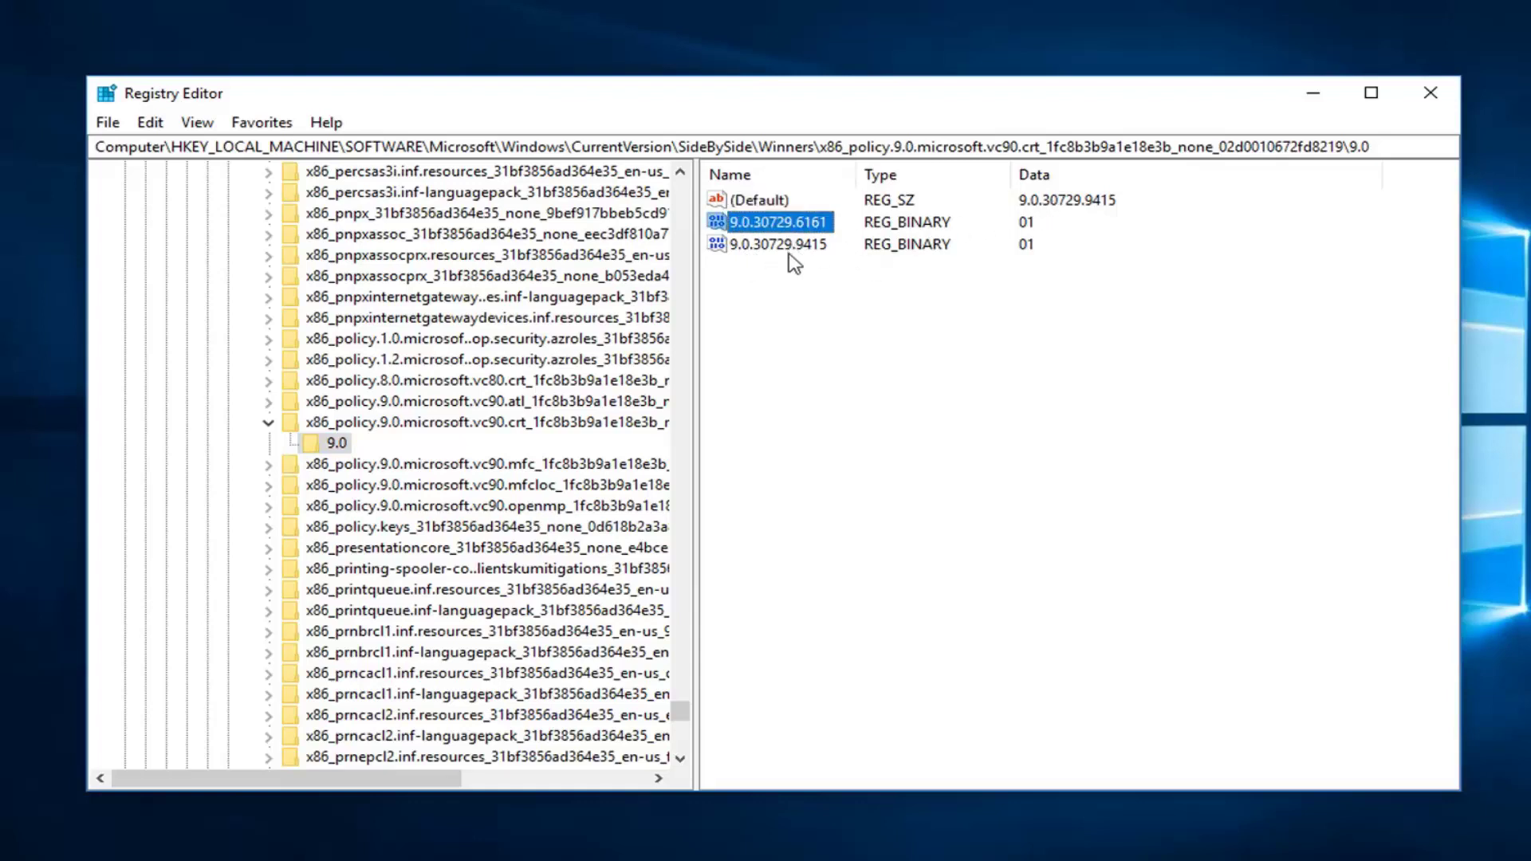
left_click(1041, 210)
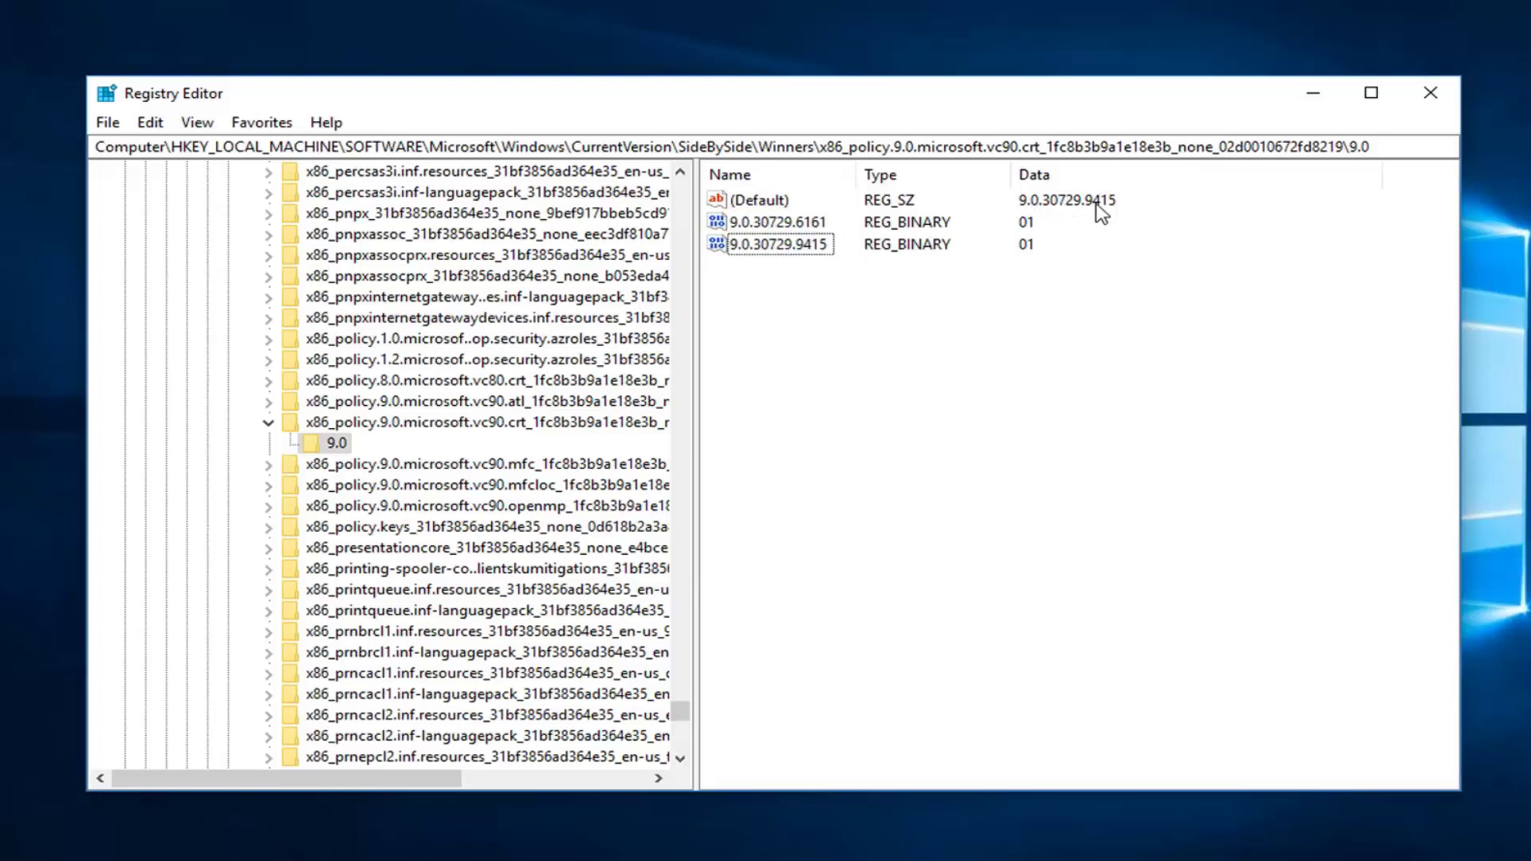
left_click(798, 251)
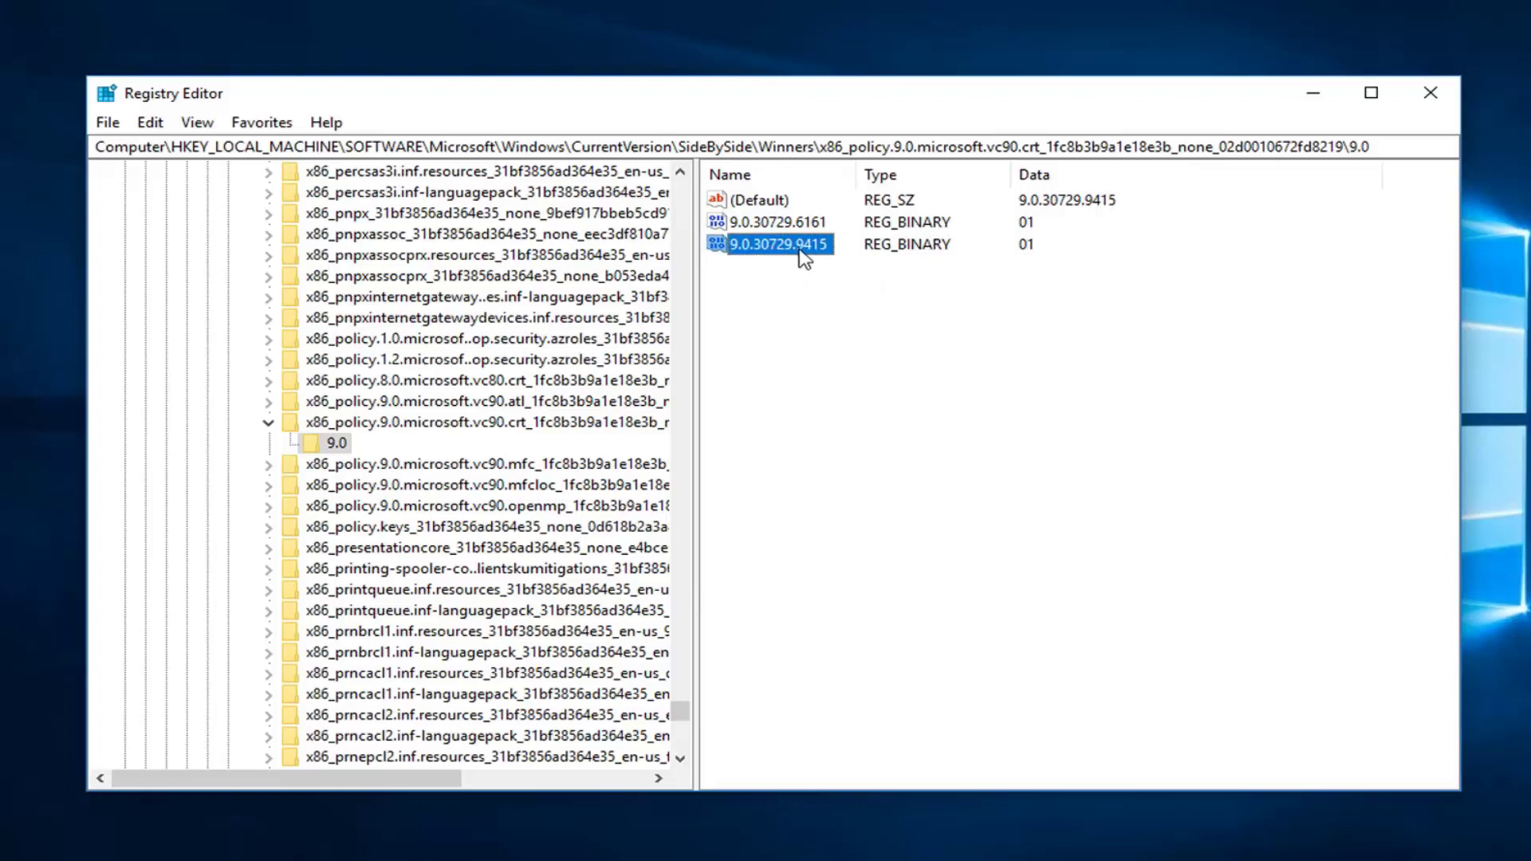
left_click(819, 227)
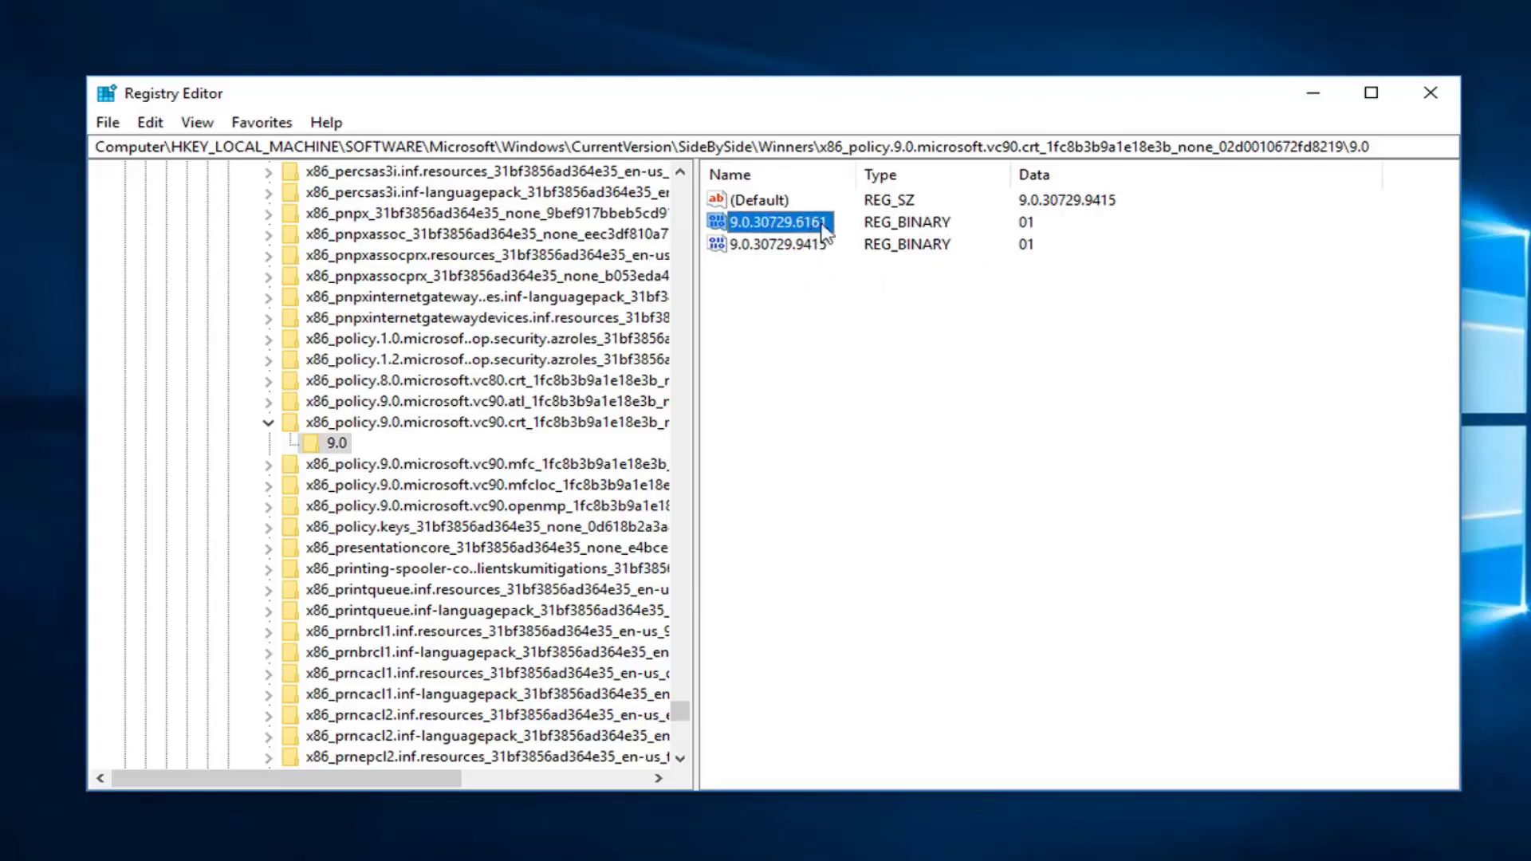
left_click(1066, 209)
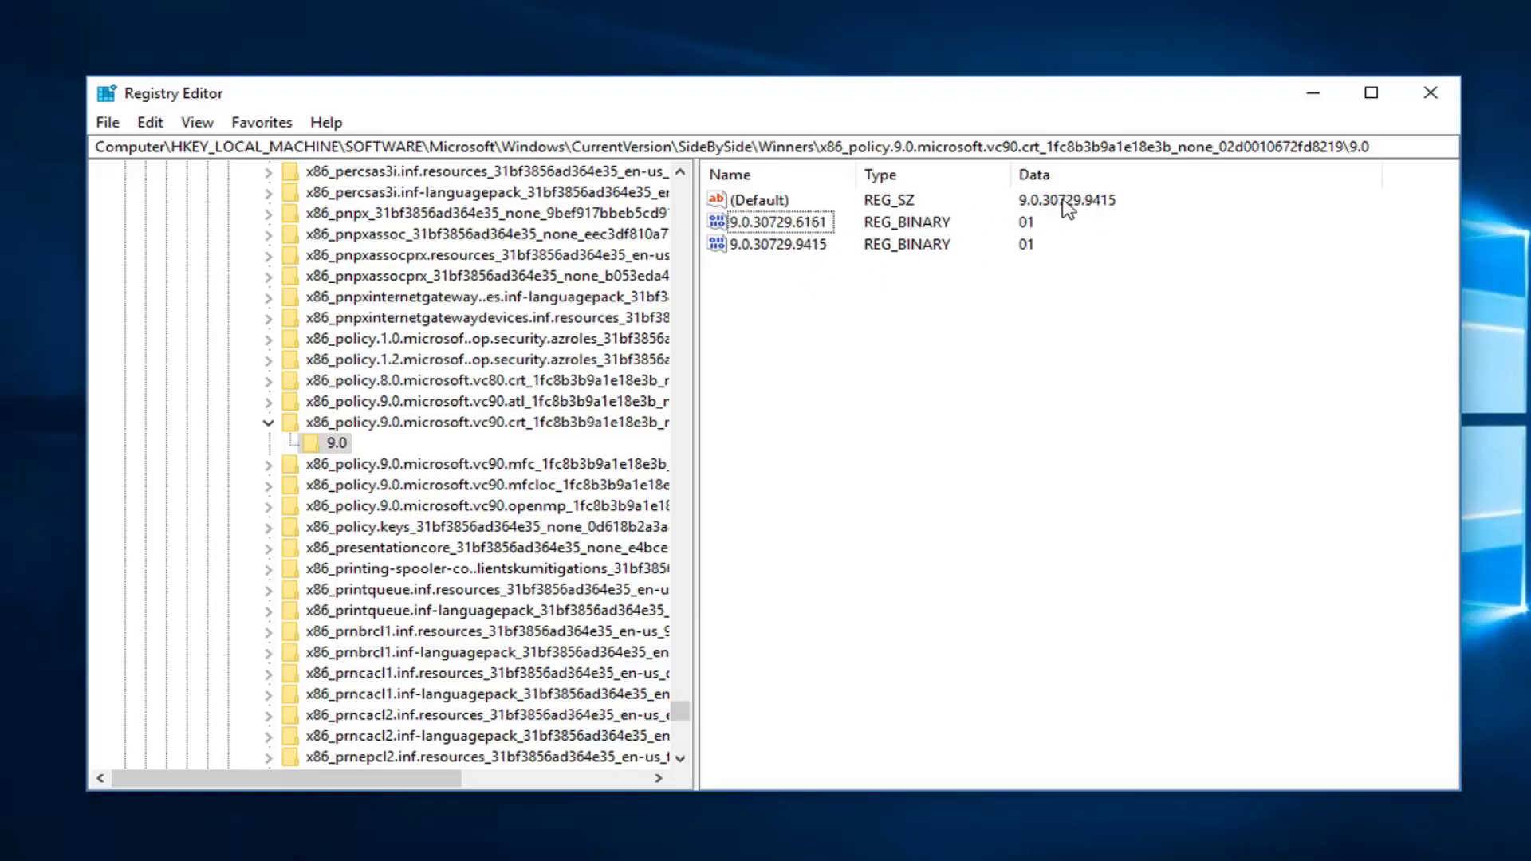
Confirm (Default) data is 9.0.30729.9415, close it unchanged, and recheck both version entries.
double_click(757, 201)
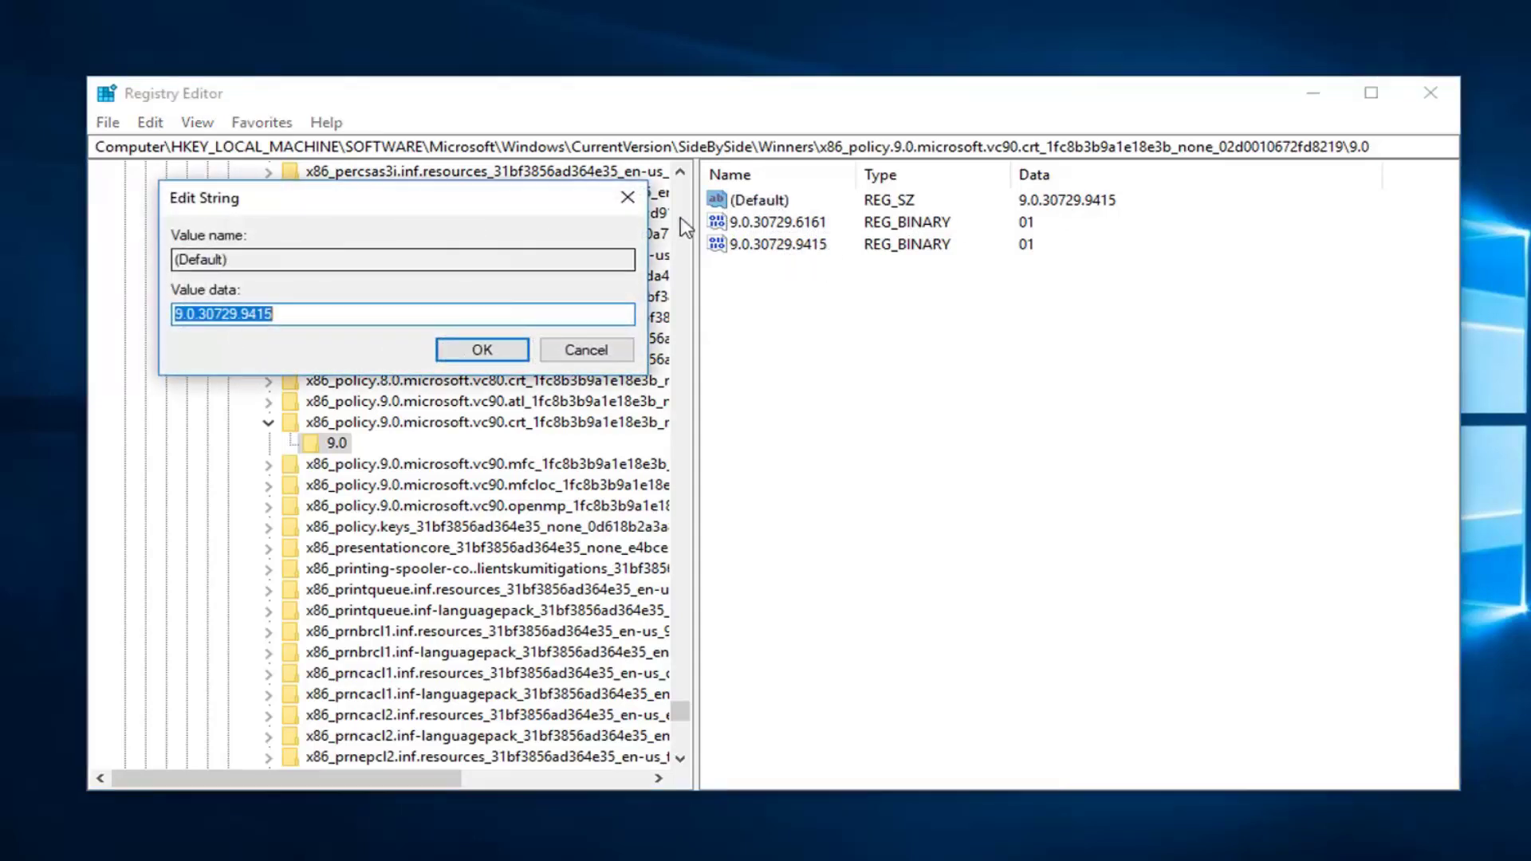
left_click(586, 351)
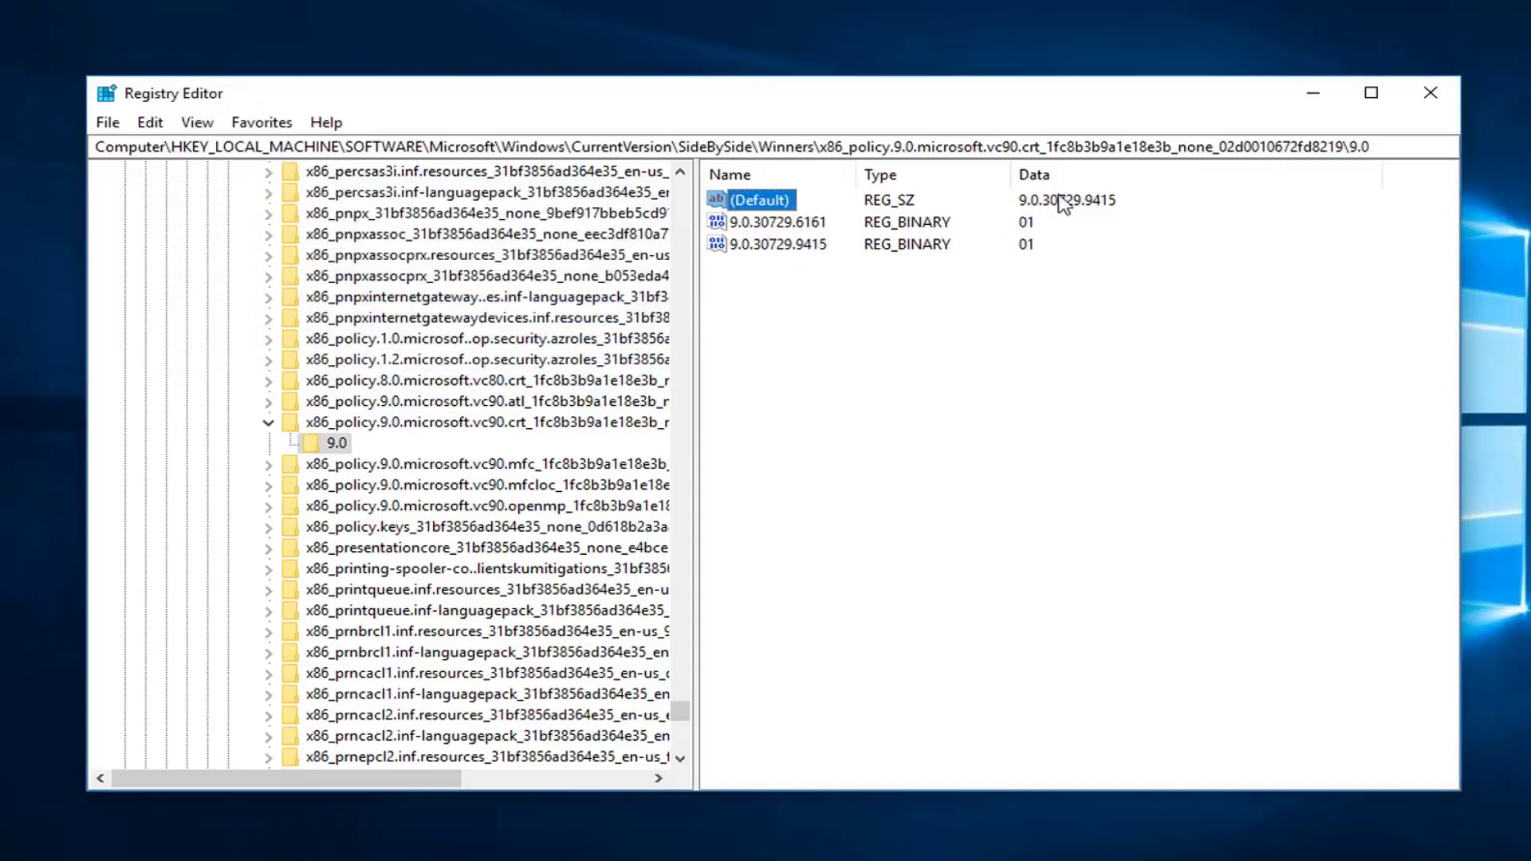
left_click(798, 227)
left_click(785, 244)
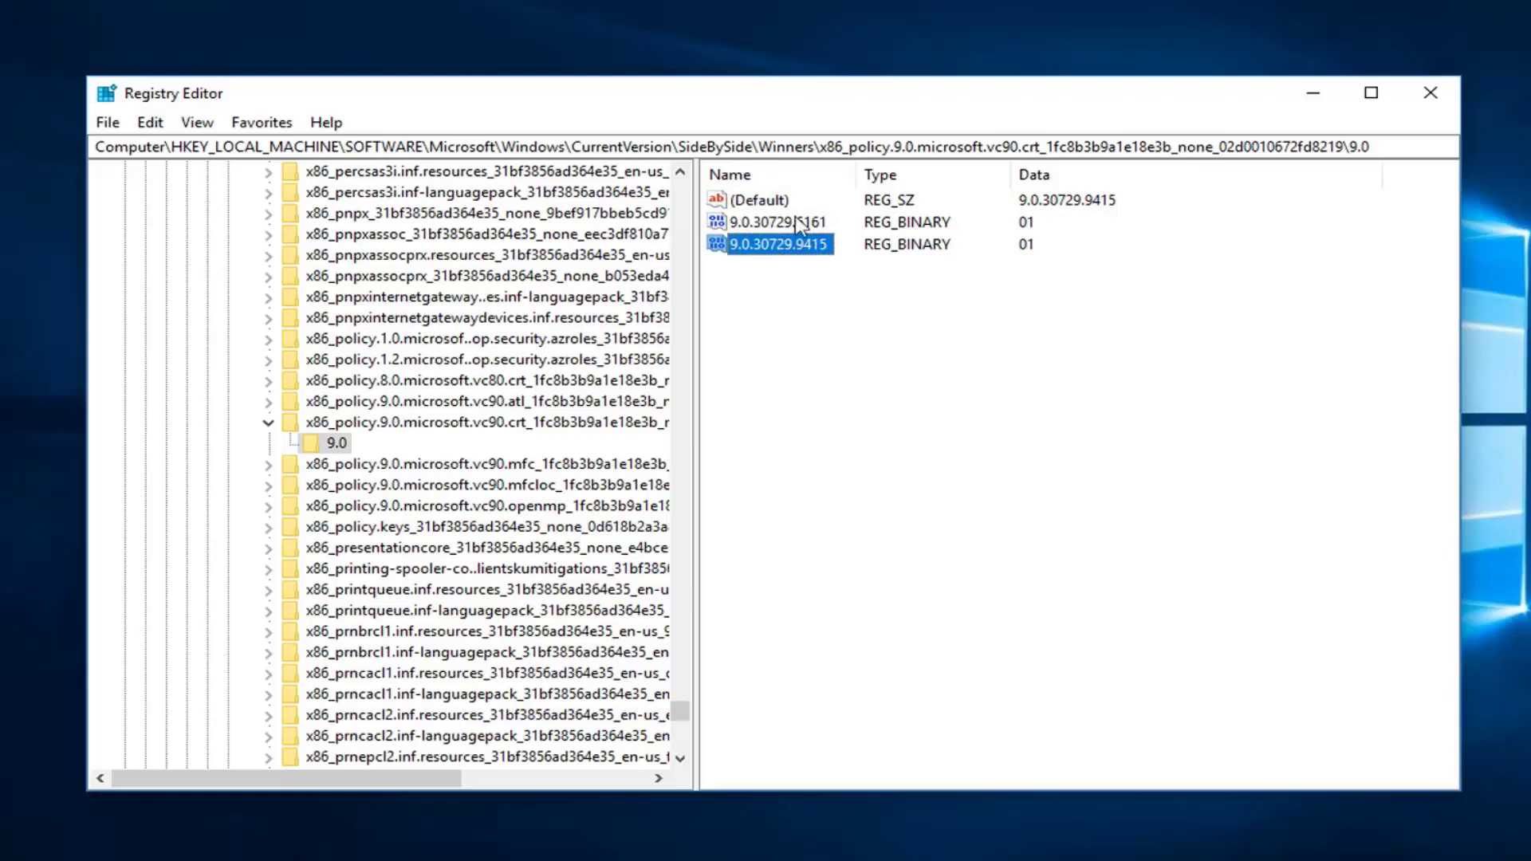
left_click(1050, 199)
left_click(790, 239)
left_click(787, 230)
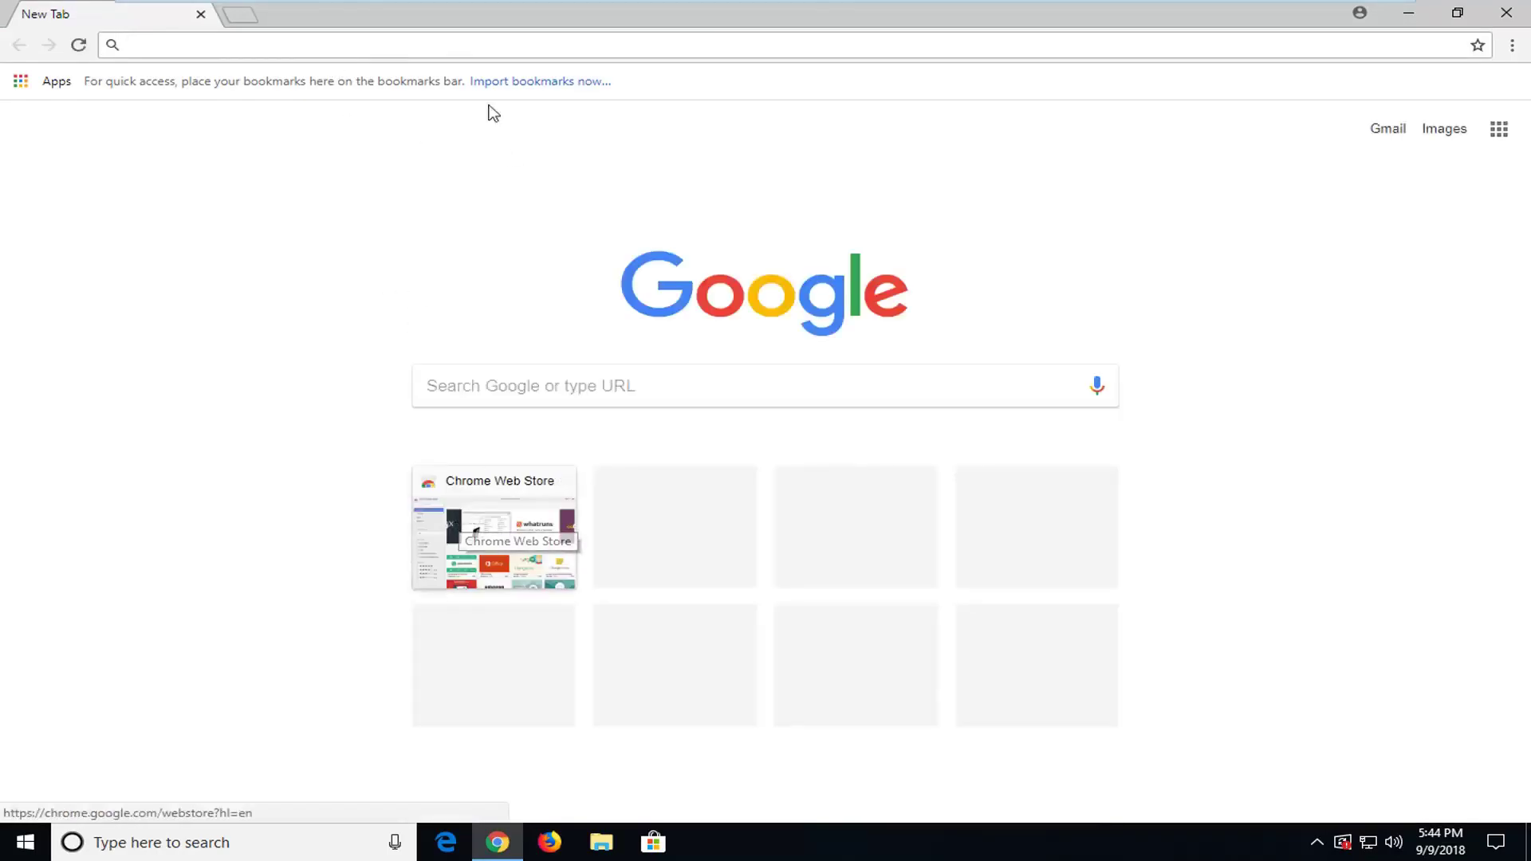
Google 'microsoft visual c++ redist' and open the Visual Studio 2015 redistributable download result.
left_click(431, 386)
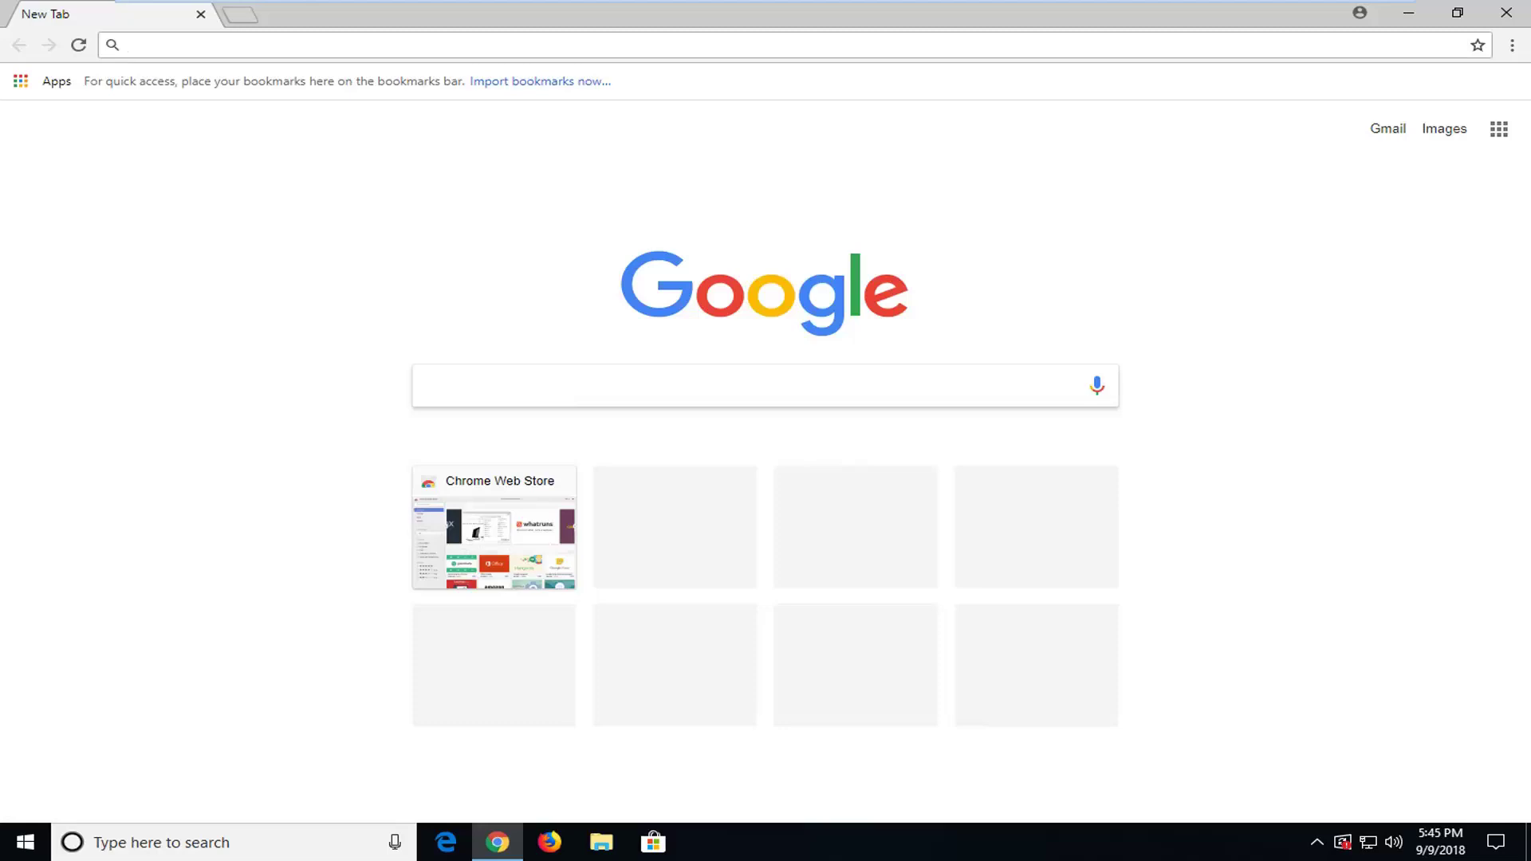
type("microsoft vu")
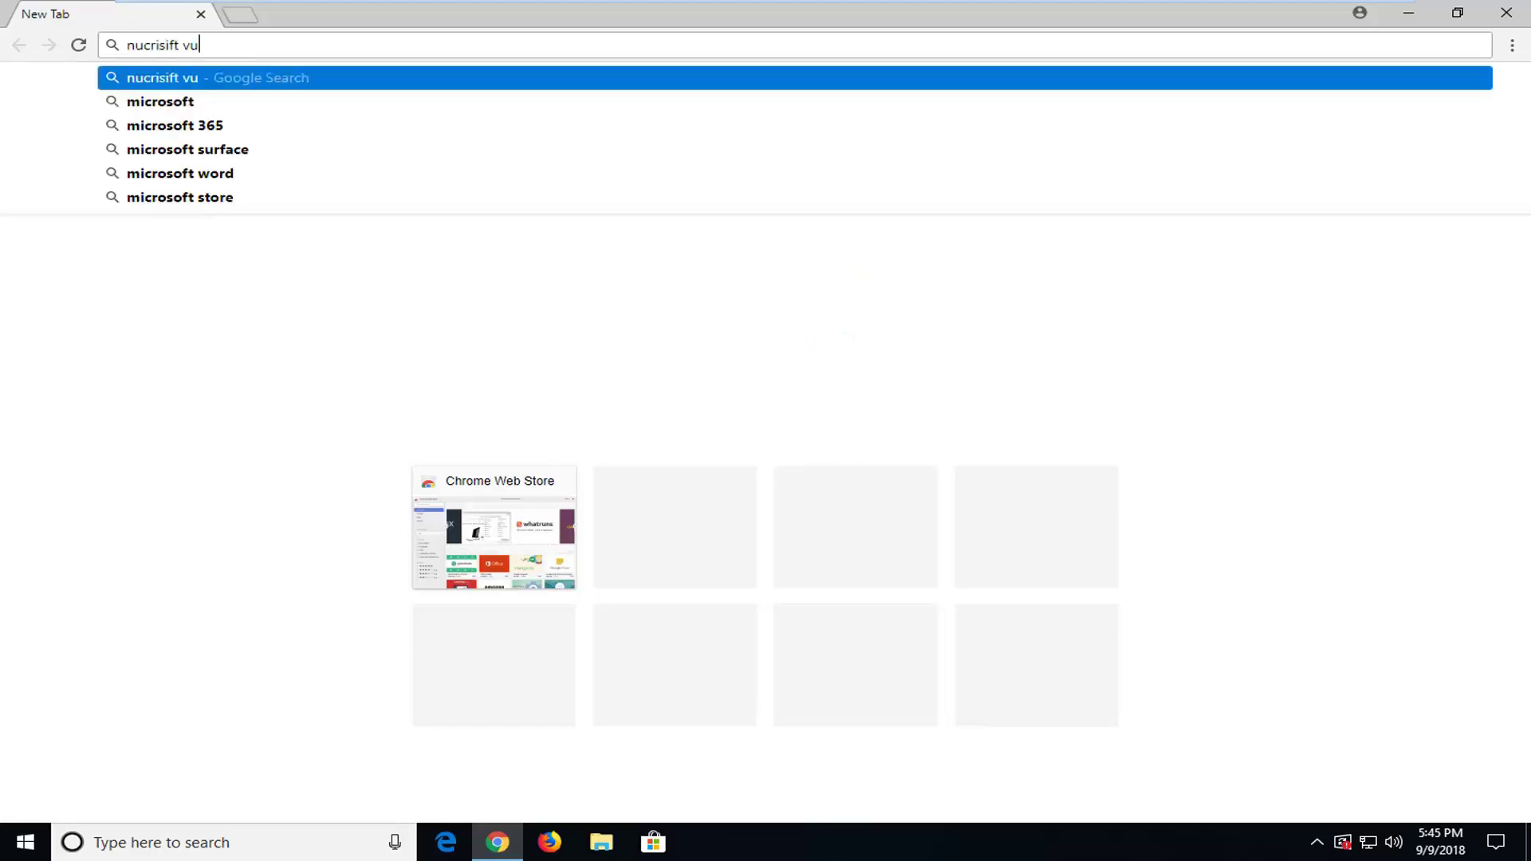
key("ctrl+a")
type("microsoft v")
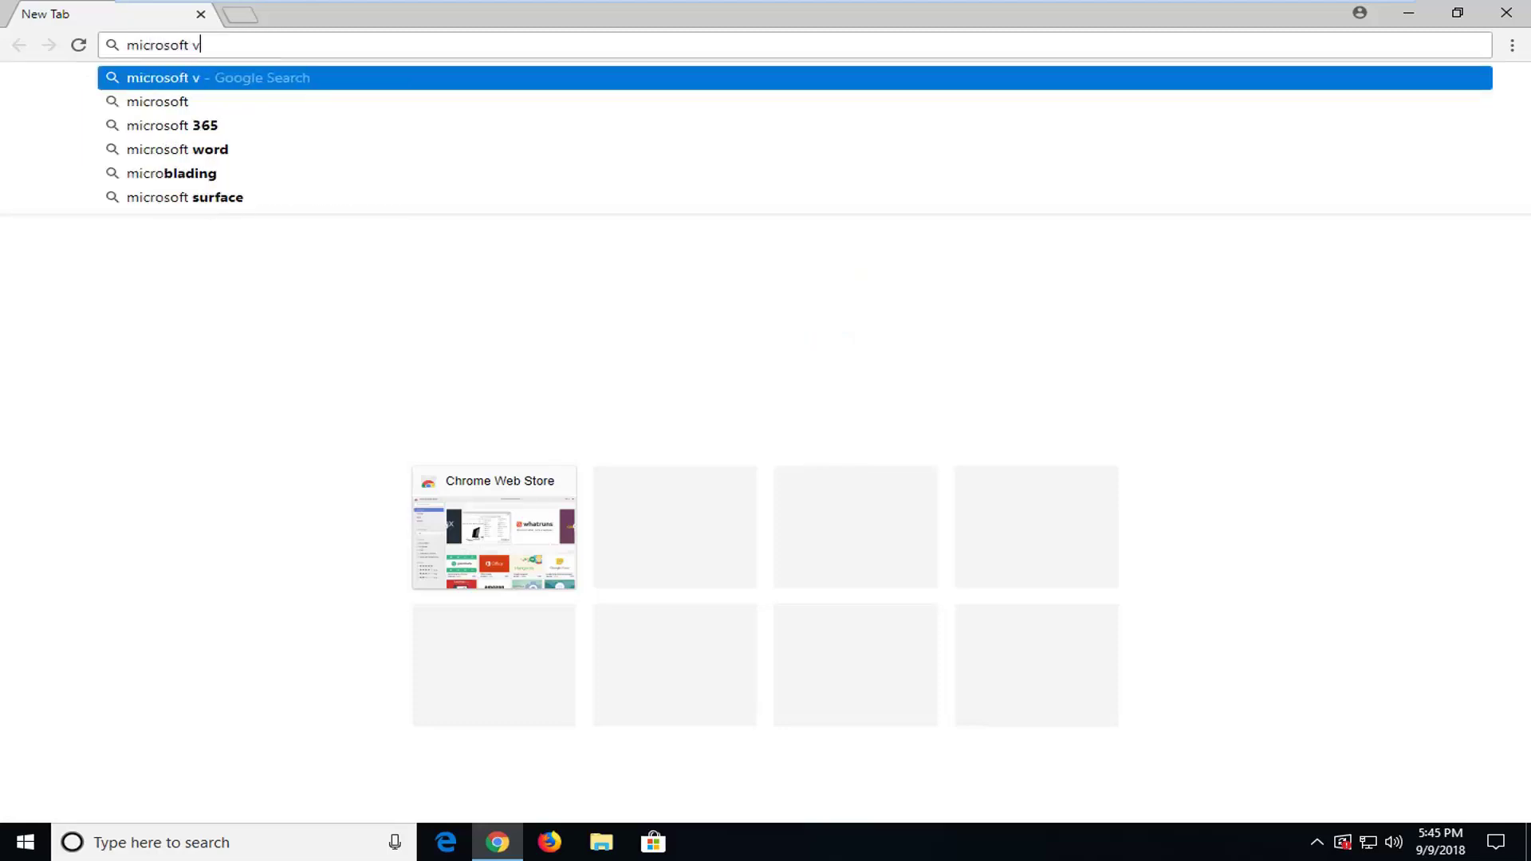
type("isual c")
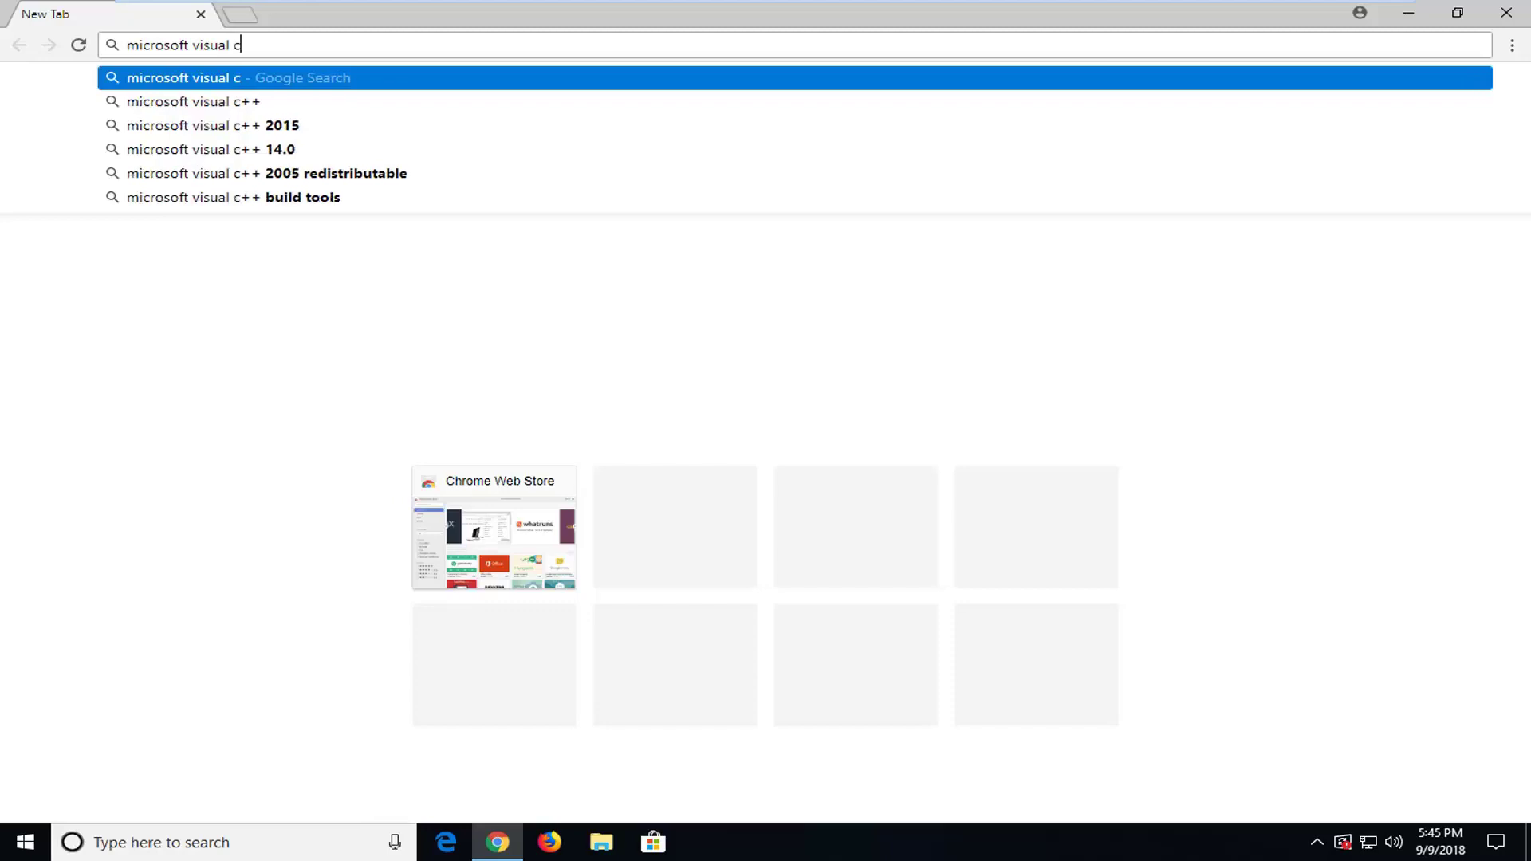
type("++ redist")
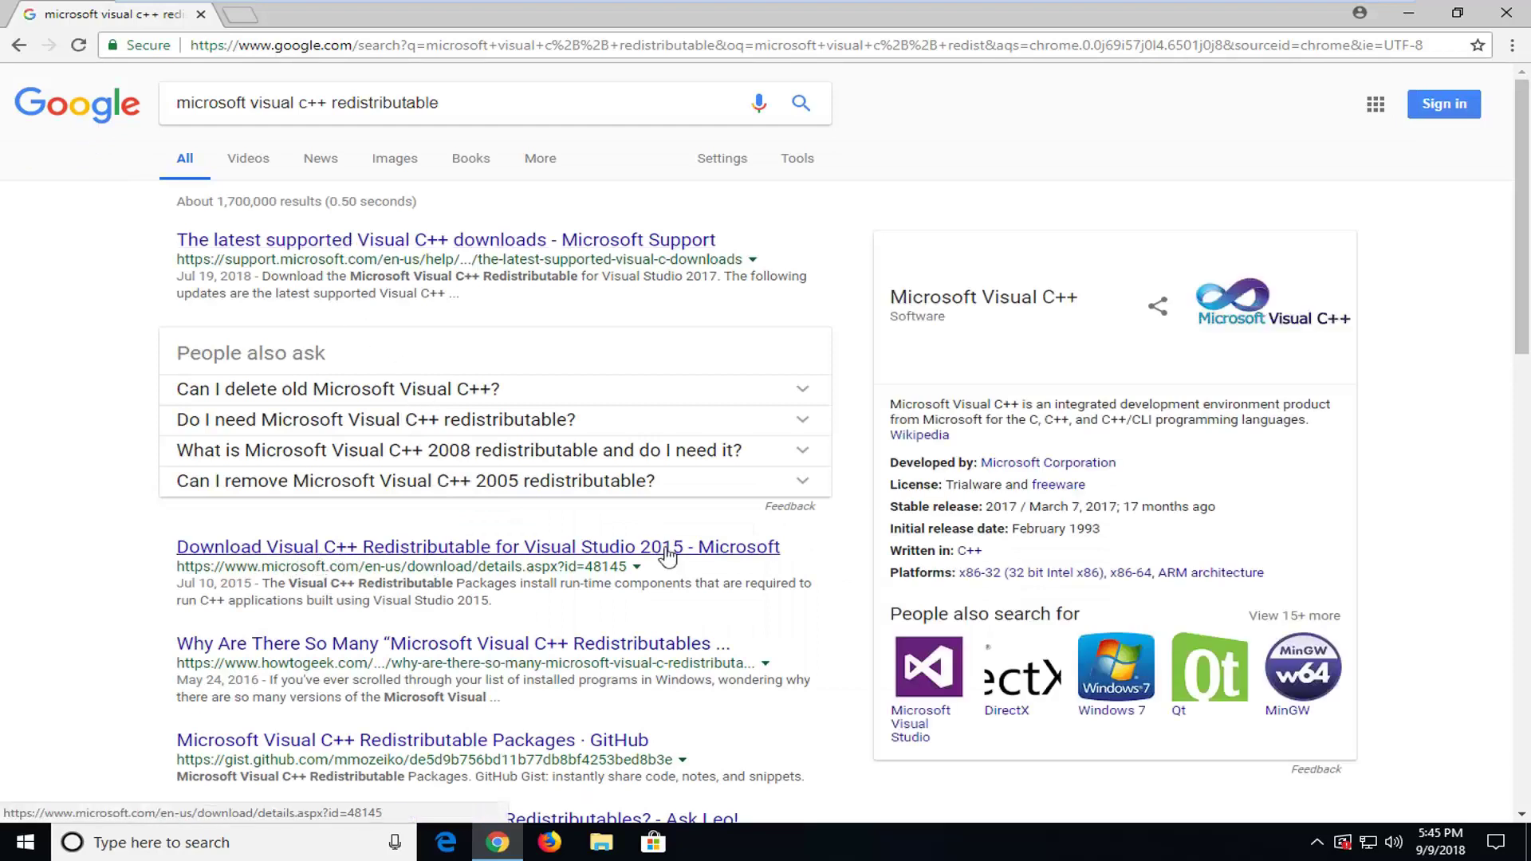
left_click(630, 550)
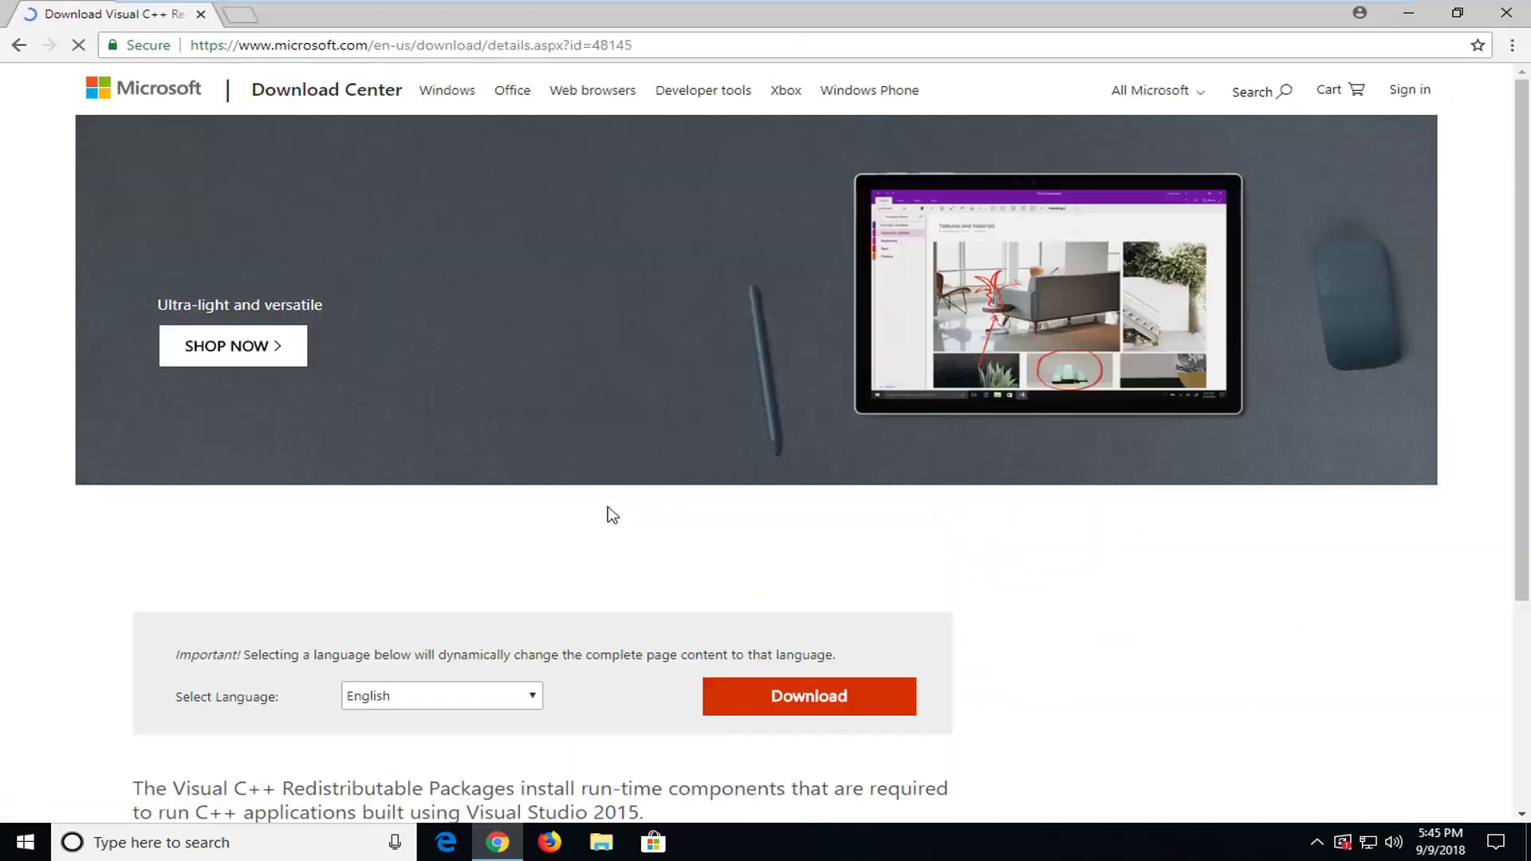
Start the download, tick vc_redist.x86.exe (13.1 MB) in the file list, and continue.
scroll(536, 522, "down", 2)
scroll(531, 525, "down", 2)
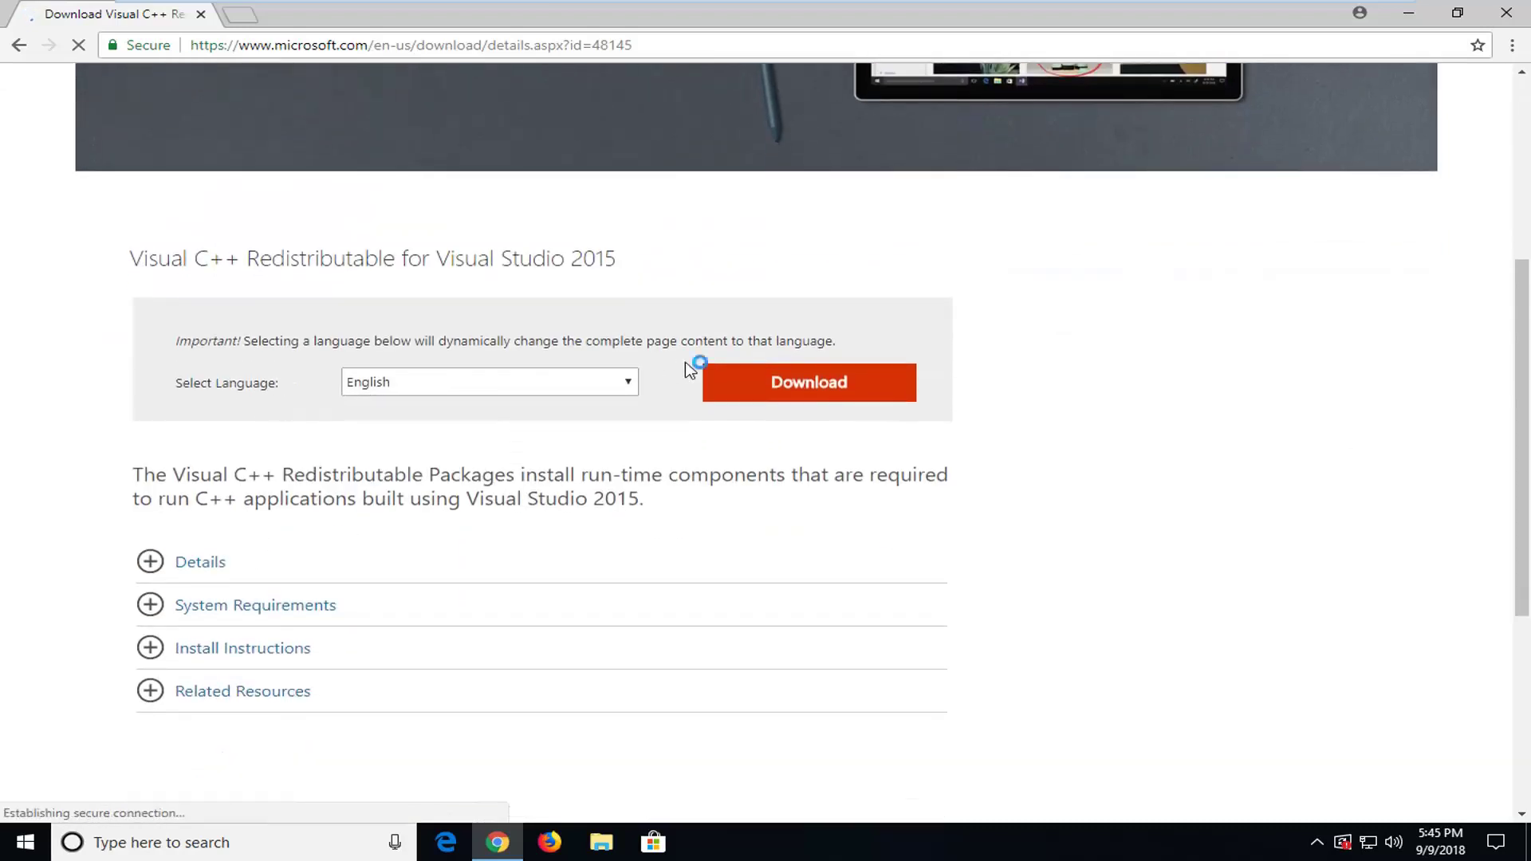
left_click(789, 383)
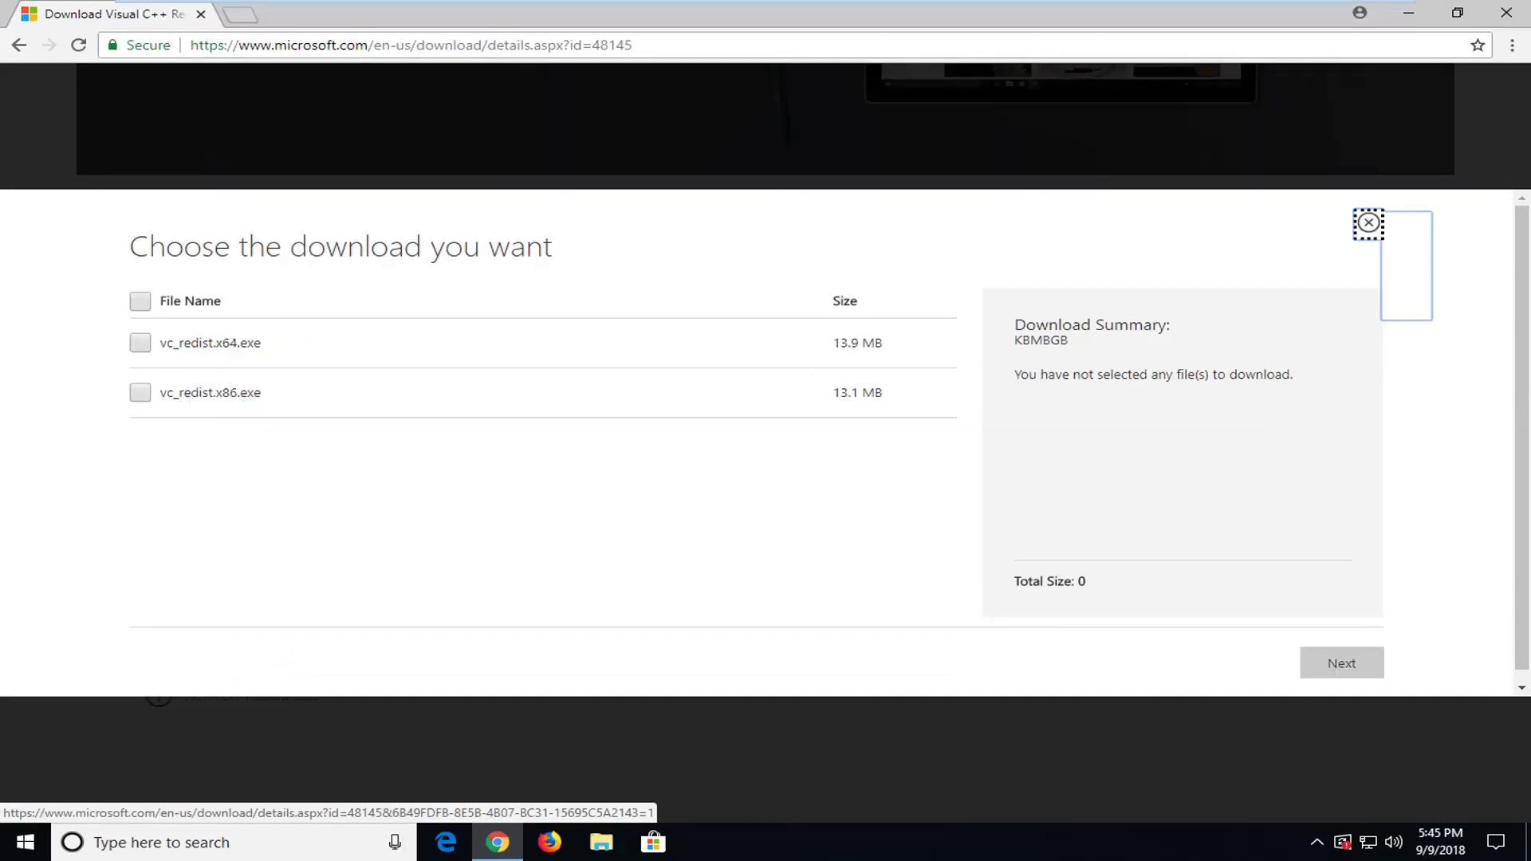
left_click_drag(222, 393, 237, 393)
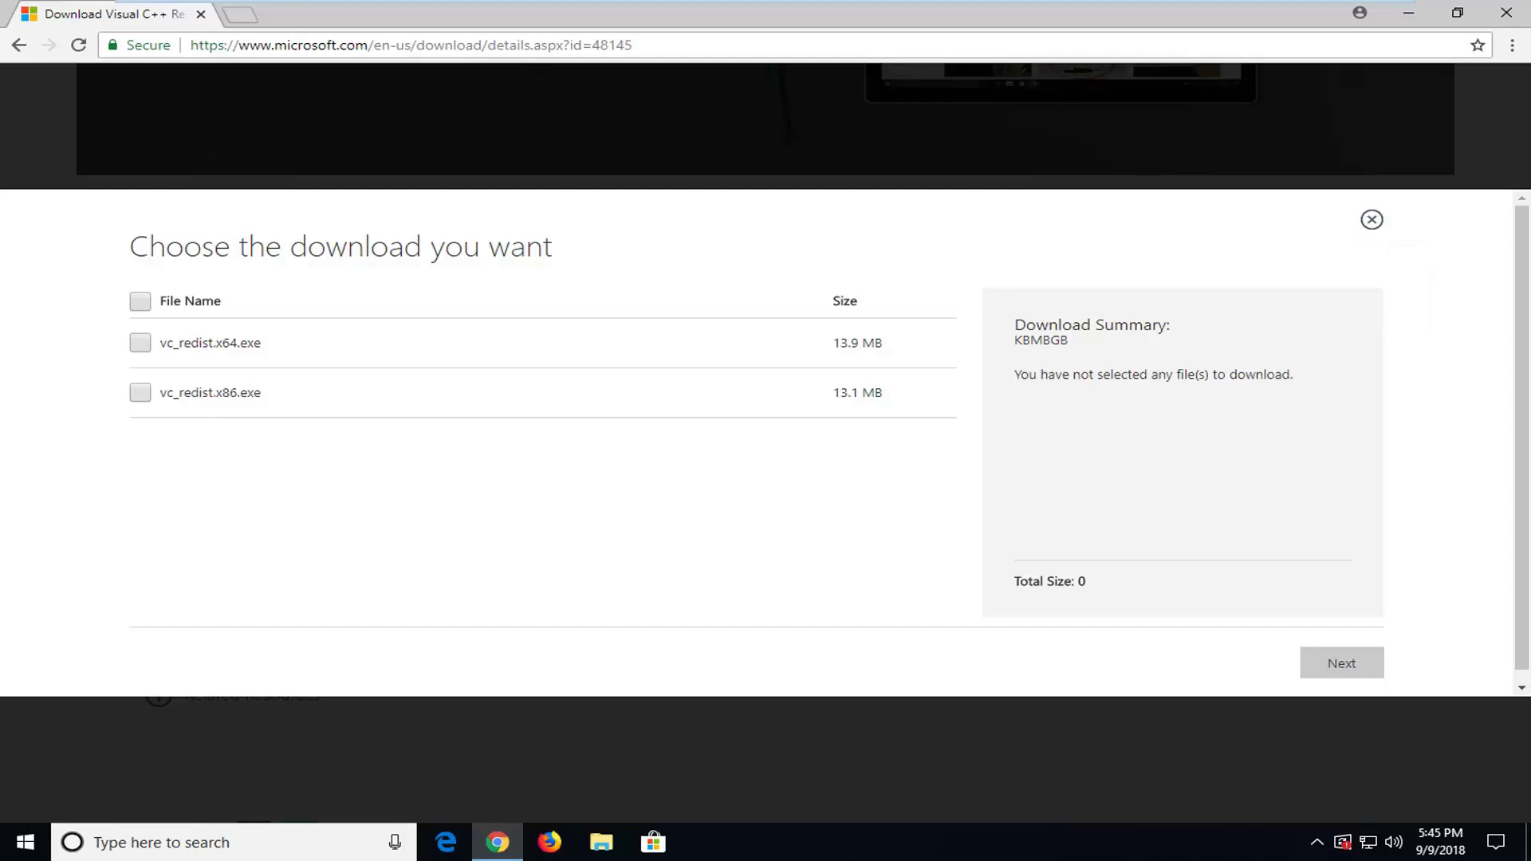
left_click(247, 392)
left_click(242, 343)
left_click(141, 394)
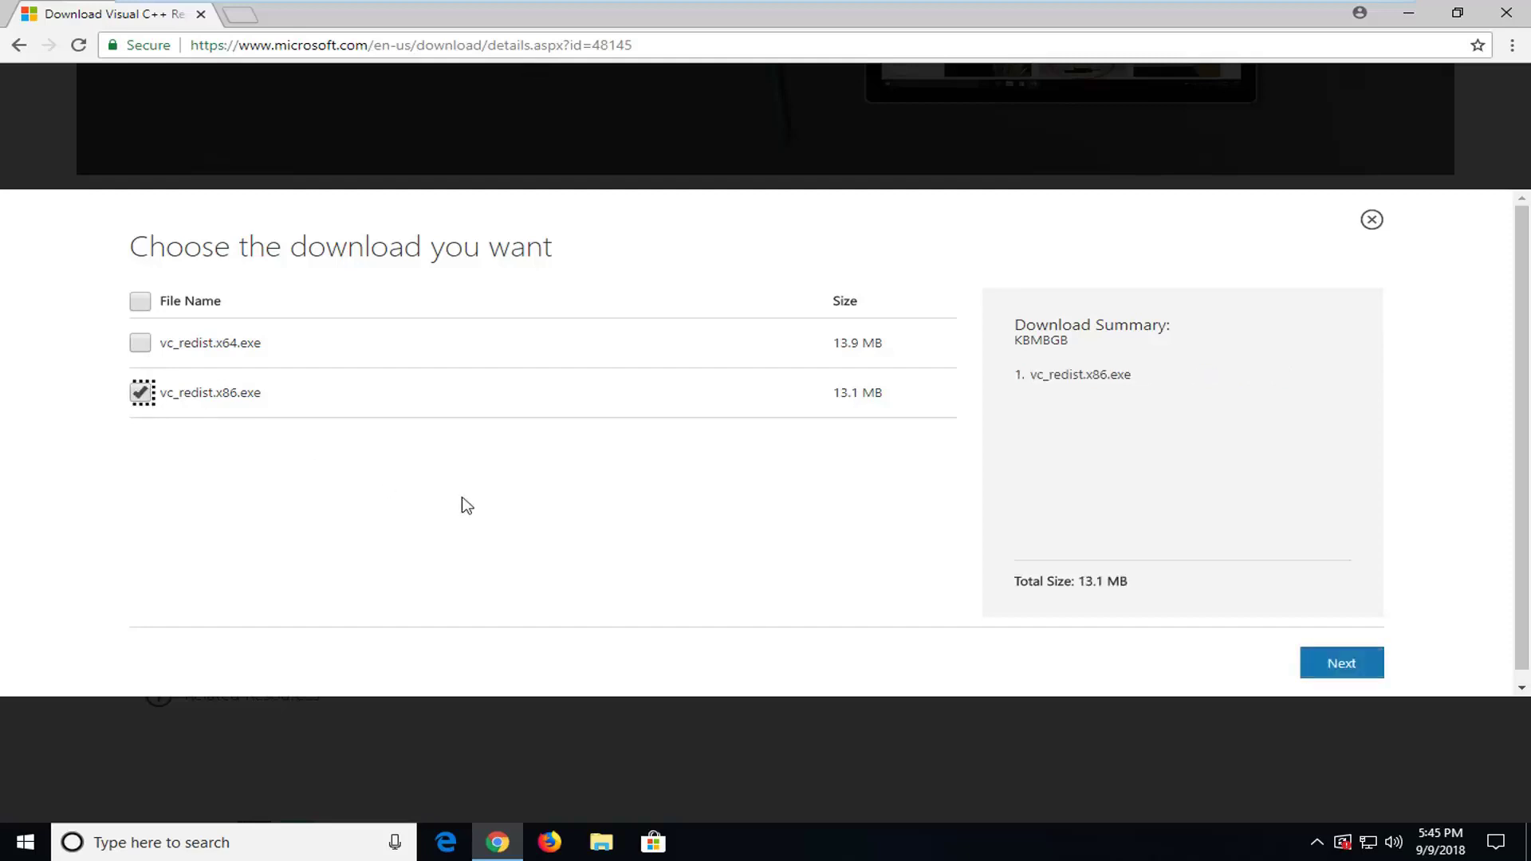
left_click(1364, 662)
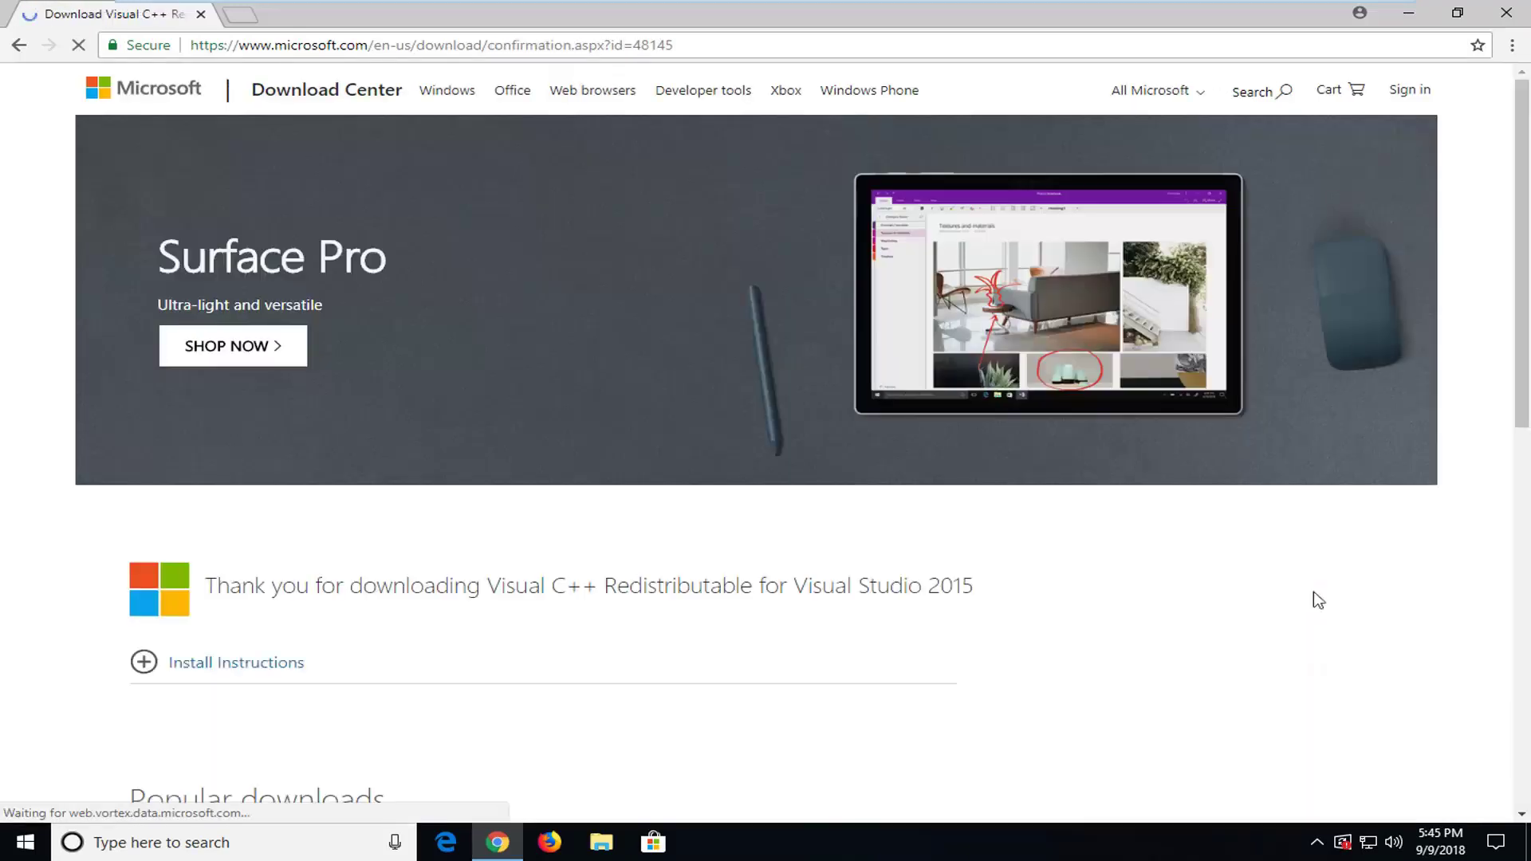
Scroll the confirmation page while vc_redist.x86.exe finishes downloading.
scroll(407, 540, "down", 5)
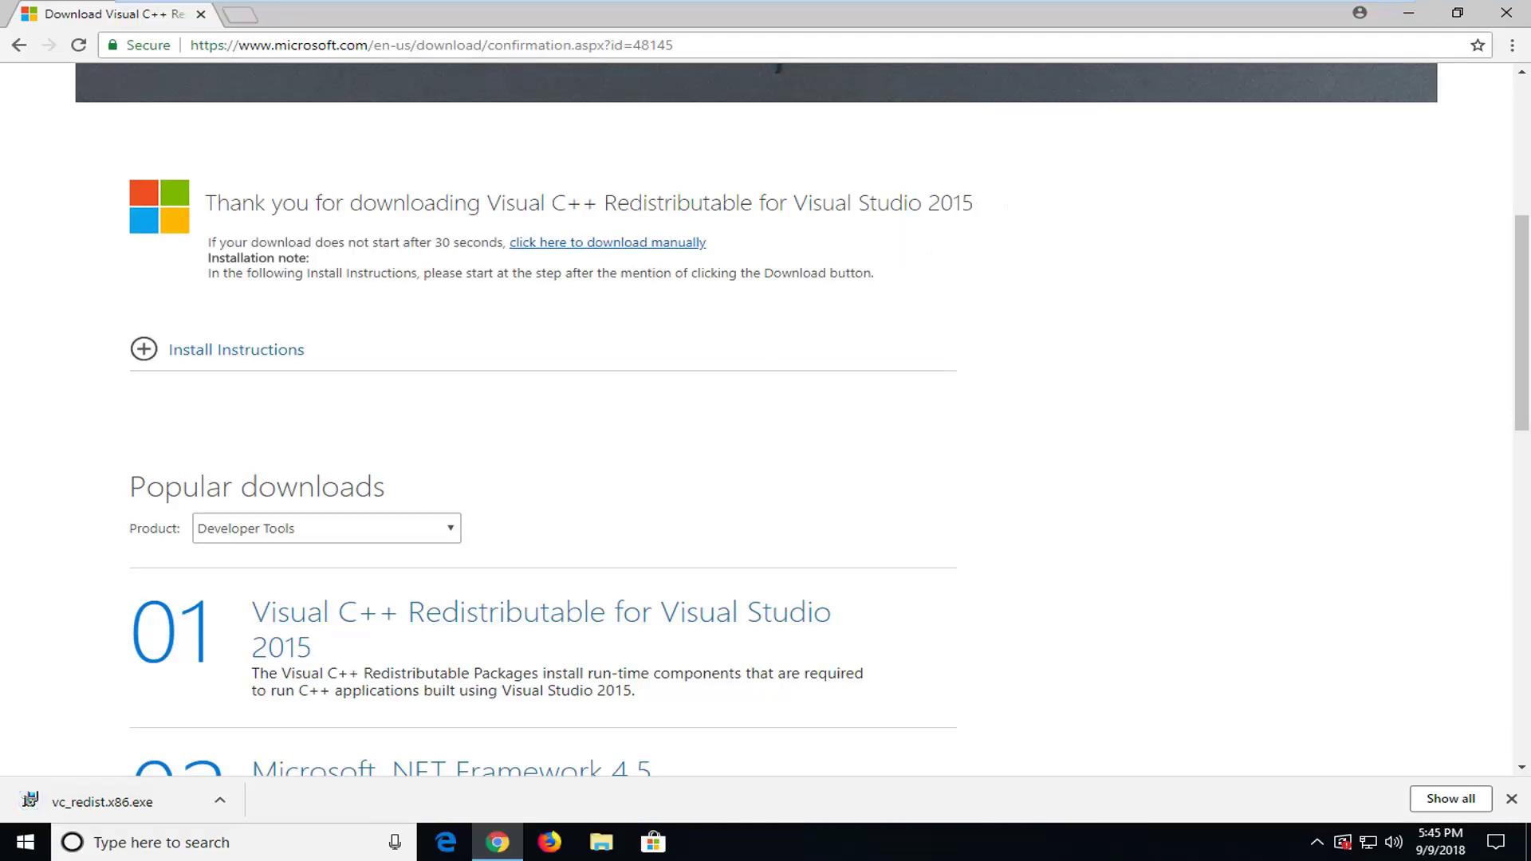
Run vc_redist.x86.exe, accept the license terms, and install Visual C++ 2015 x86 14.0.23026 with UAC approval.
left_click(90, 811)
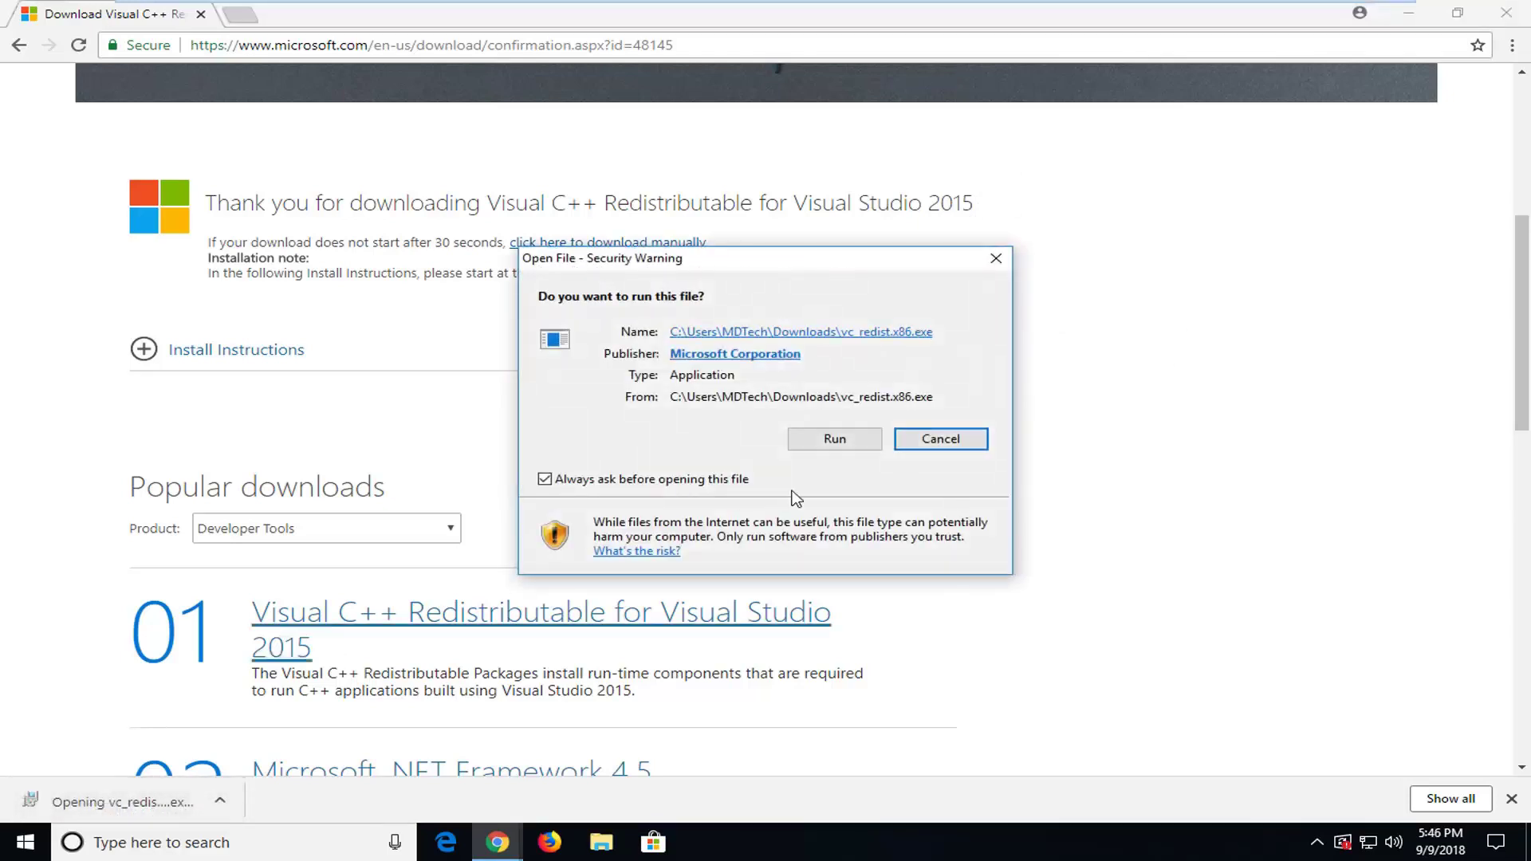
left_click(835, 439)
left_click(1411, 13)
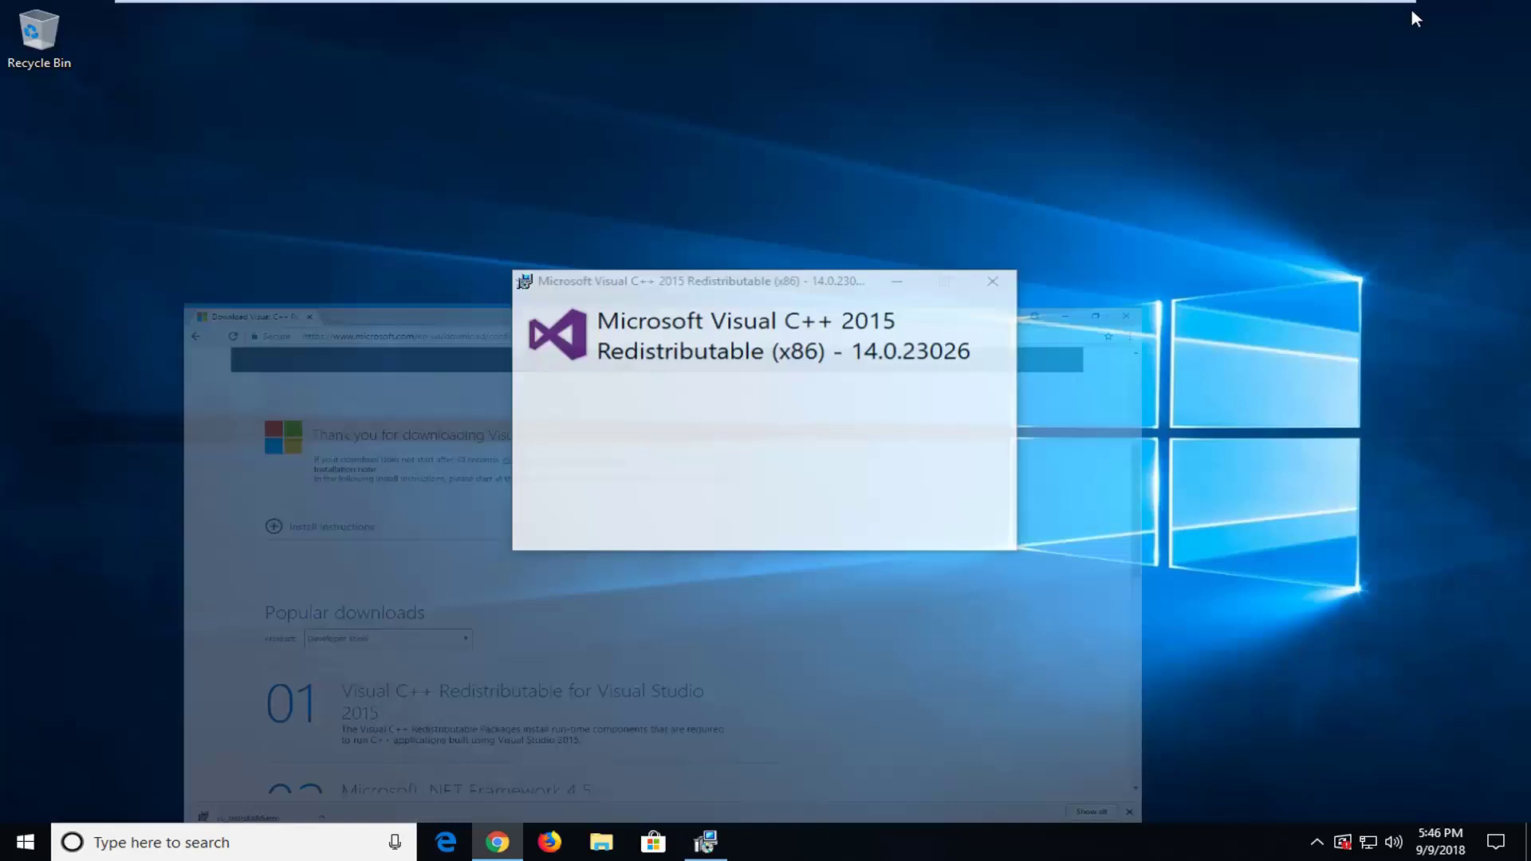
left_click(542, 500)
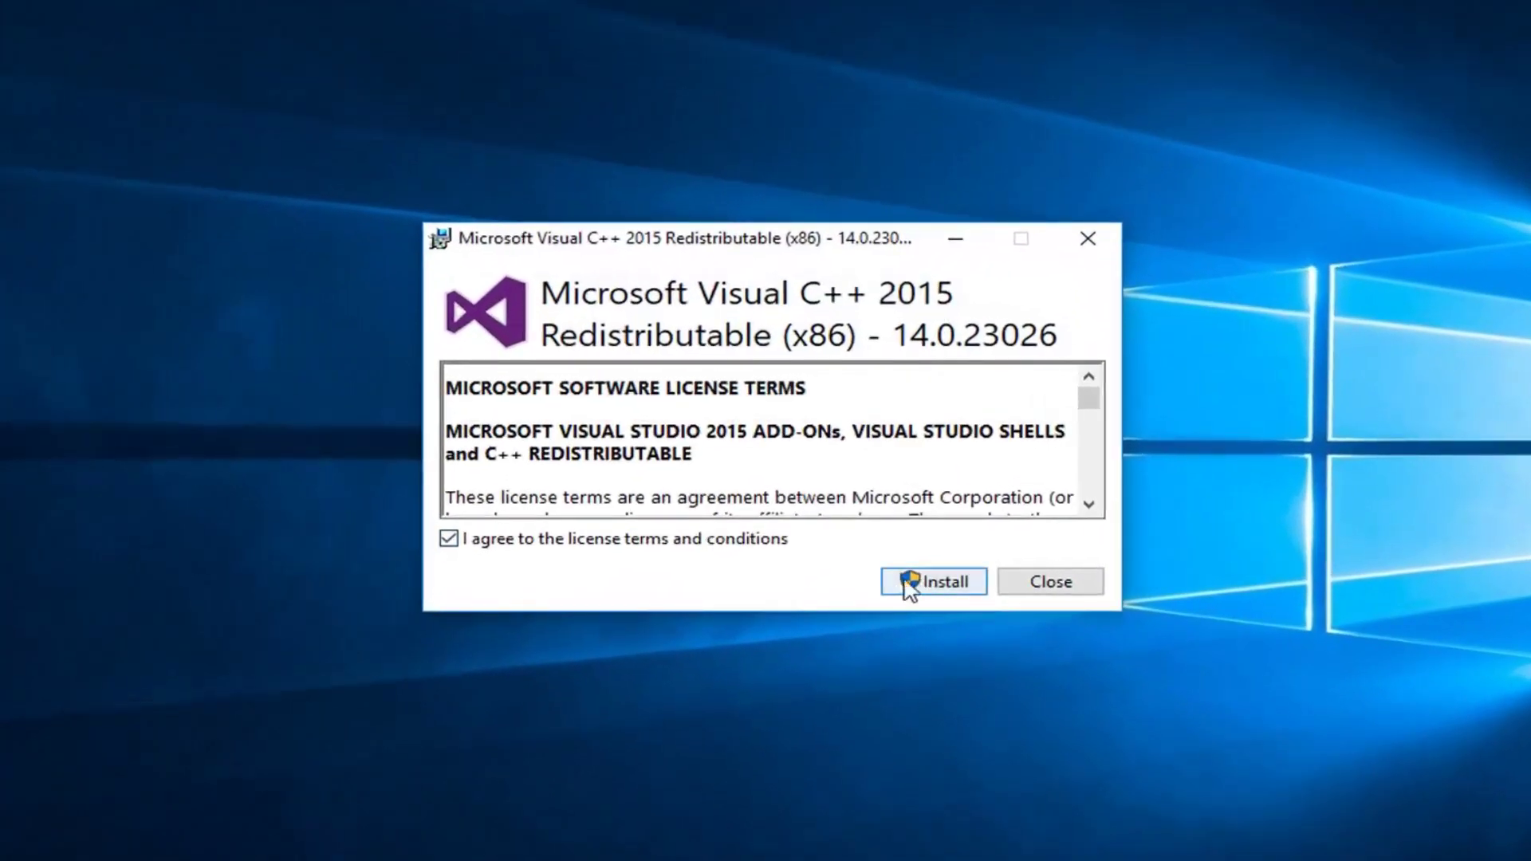
left_click(957, 588)
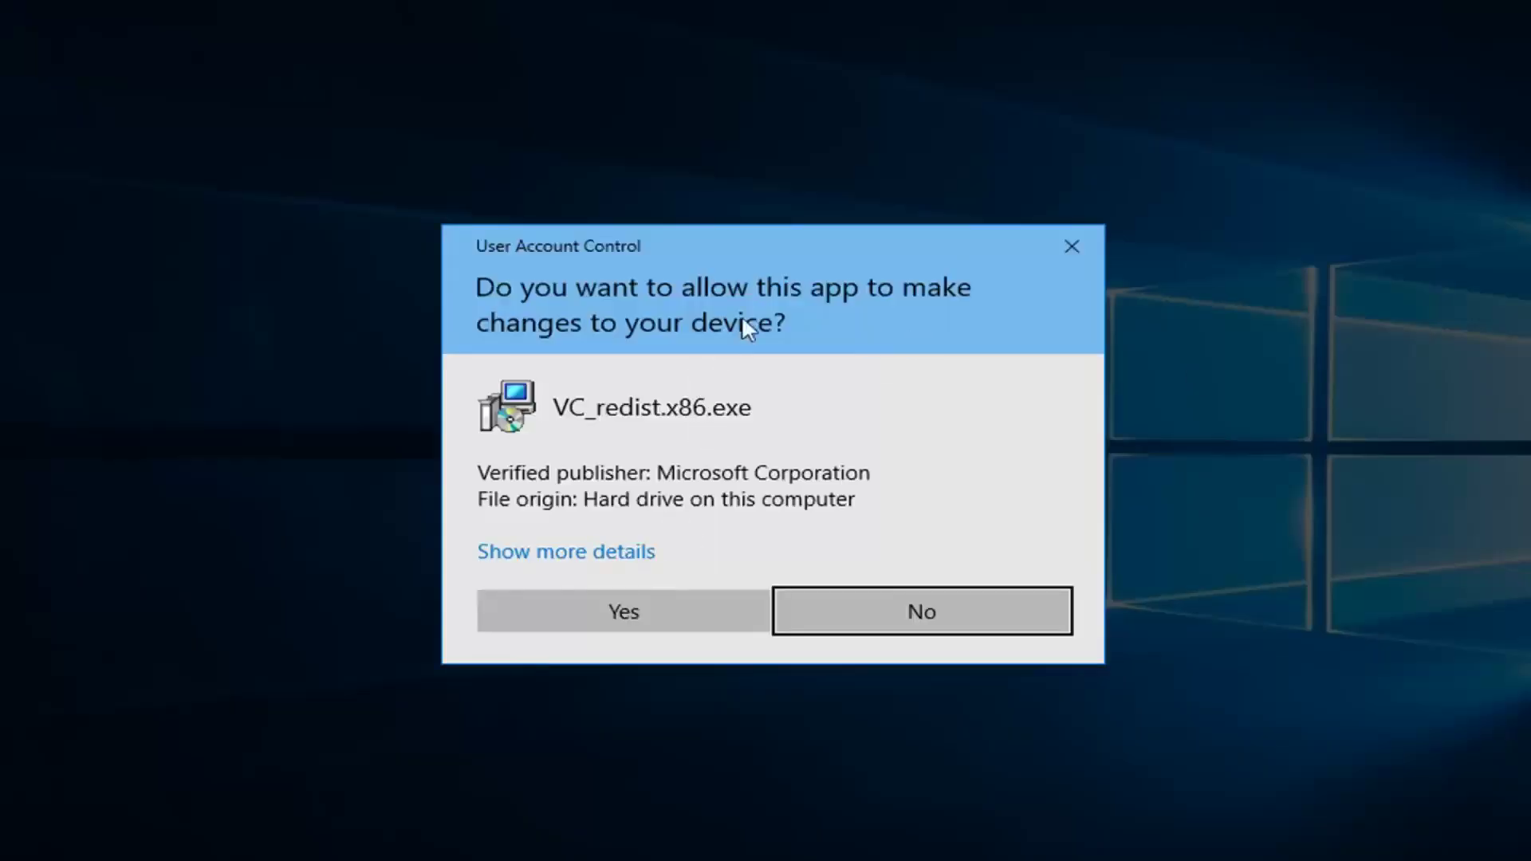
left_click(608, 618)
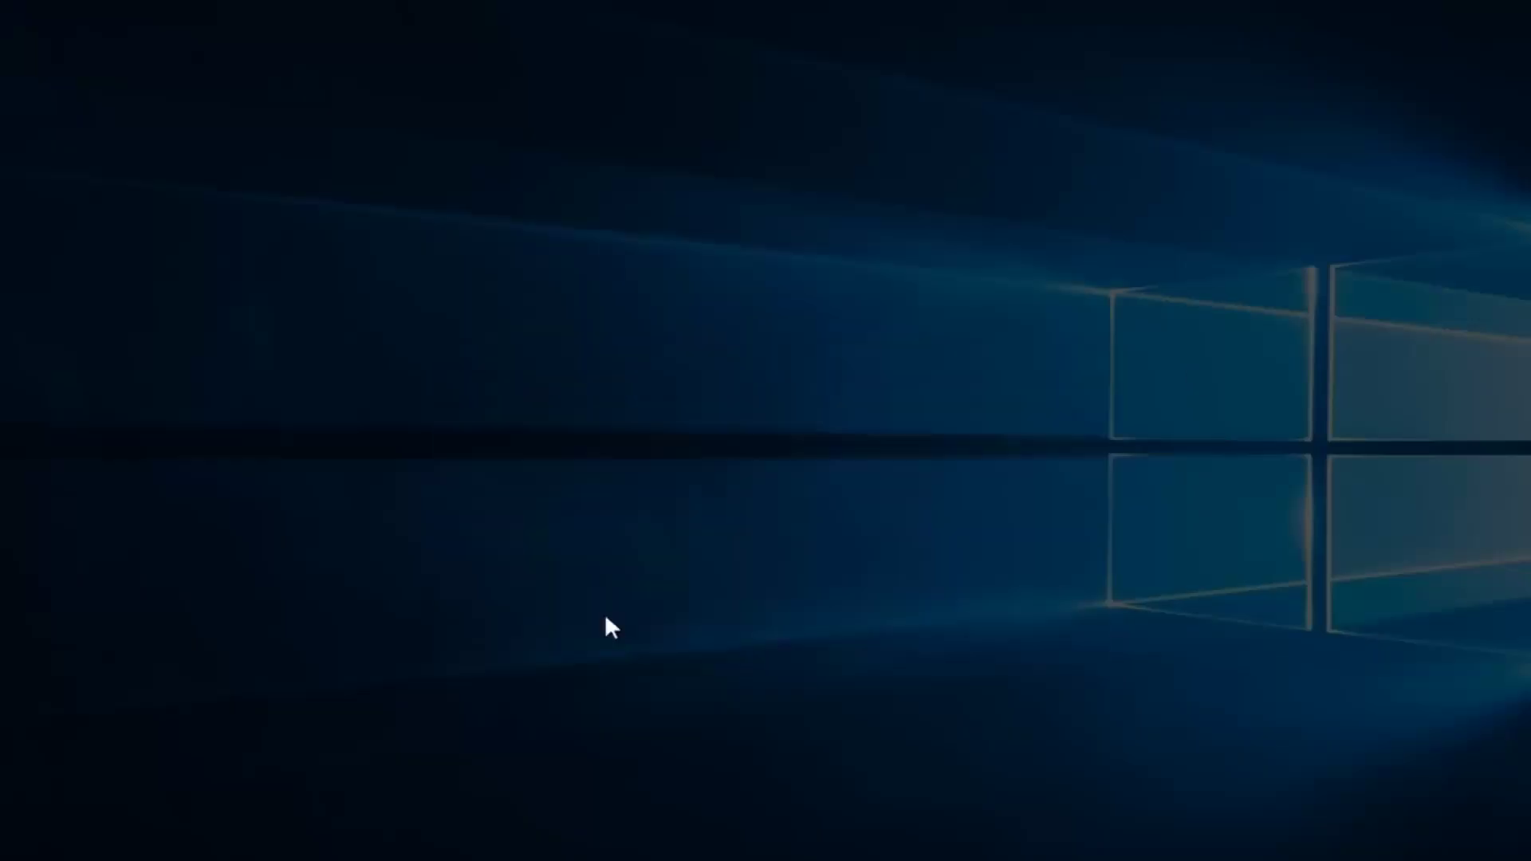